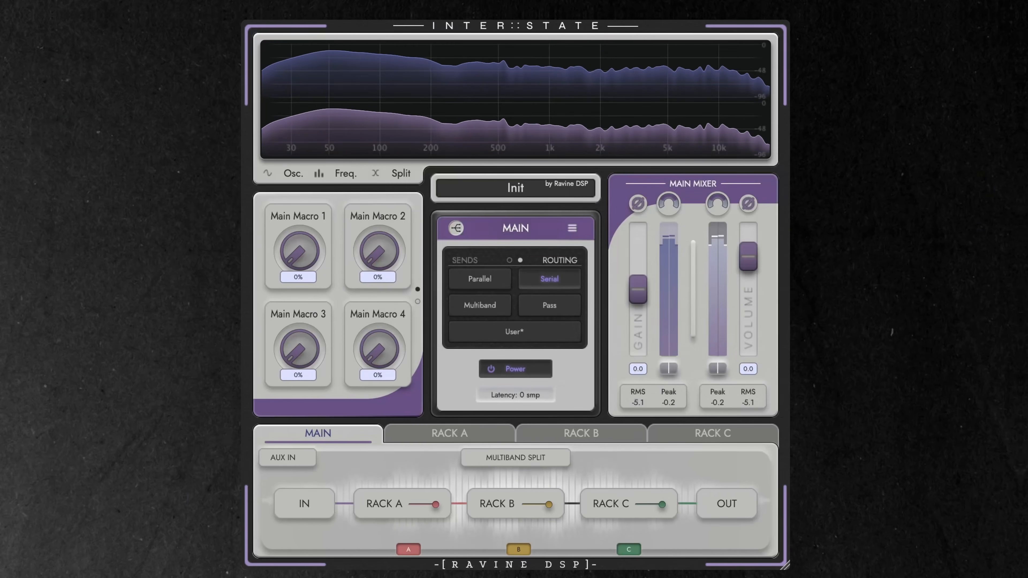
Load the VST3 version of Saturn 2 into slot A1 of Rack A, searching the plugin list for "sat".
{"action": "left_click", "coordinate": [480, 439]}
{"action": "left_click", "coordinate": [559, 439]}
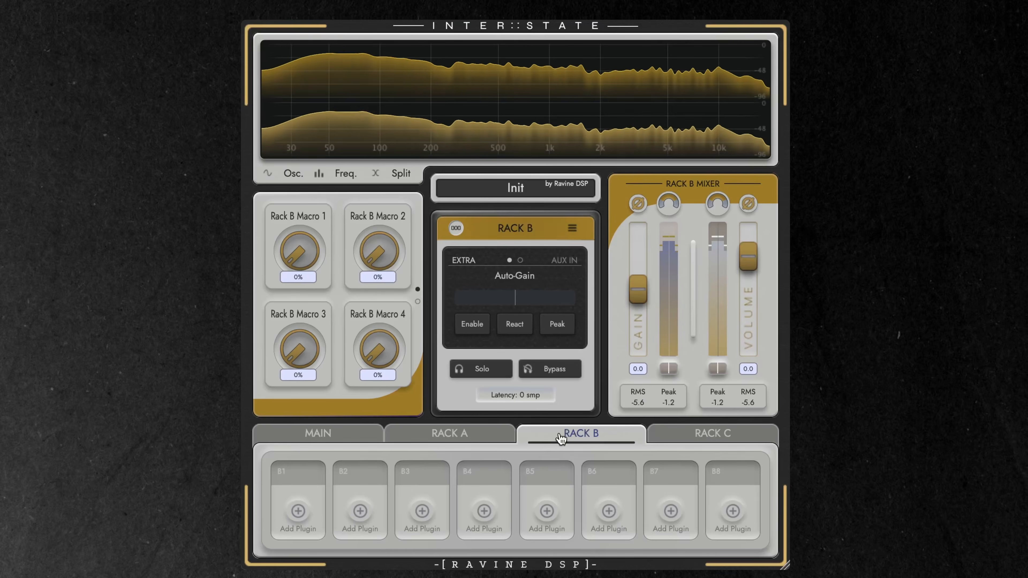
{"action": "left_click", "coordinate": [689, 434]}
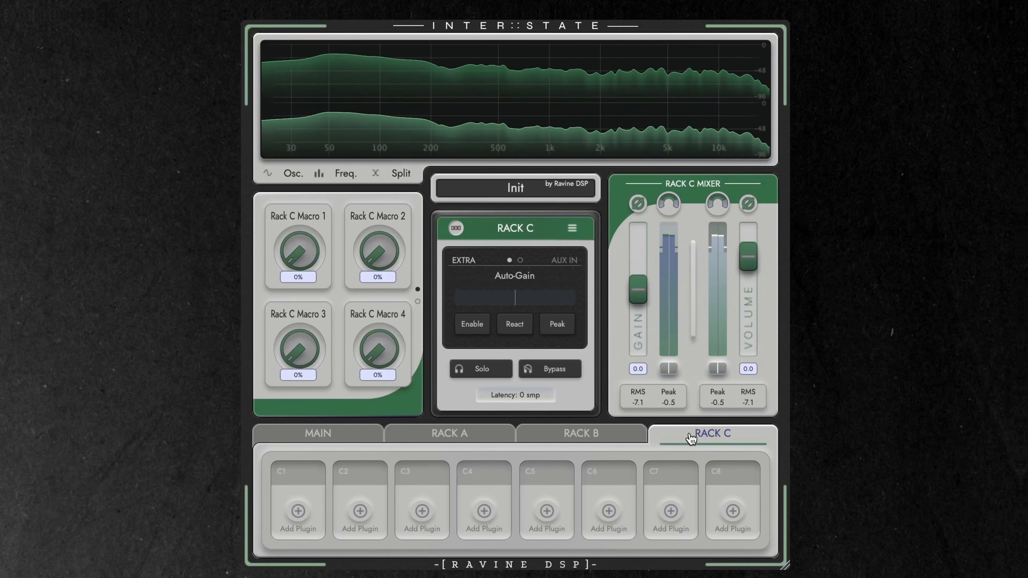
{"action": "left_click", "coordinate": [468, 439]}
{"action": "left_click", "coordinate": [300, 511]}
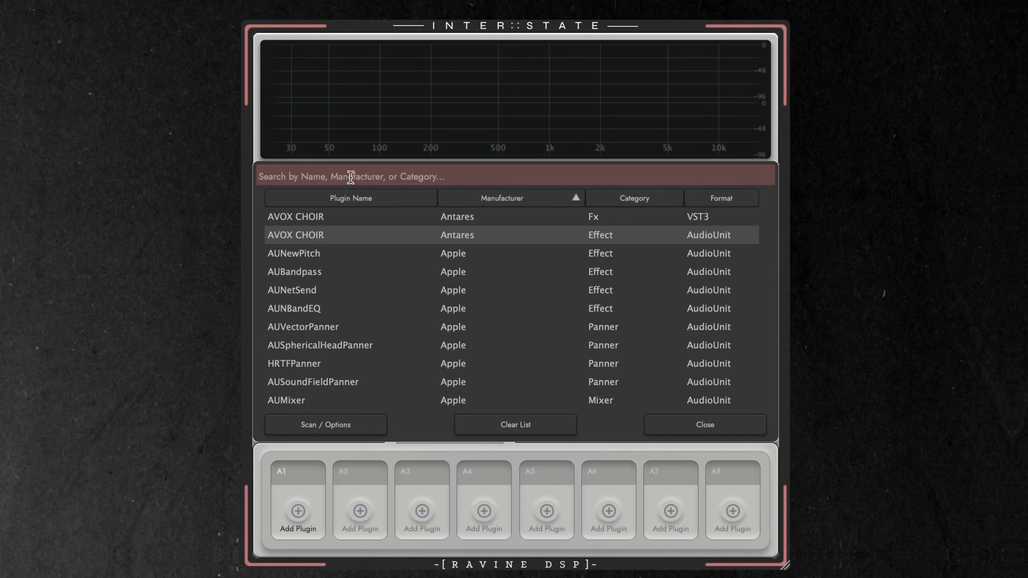
{"action": "type", "text": "sat"}
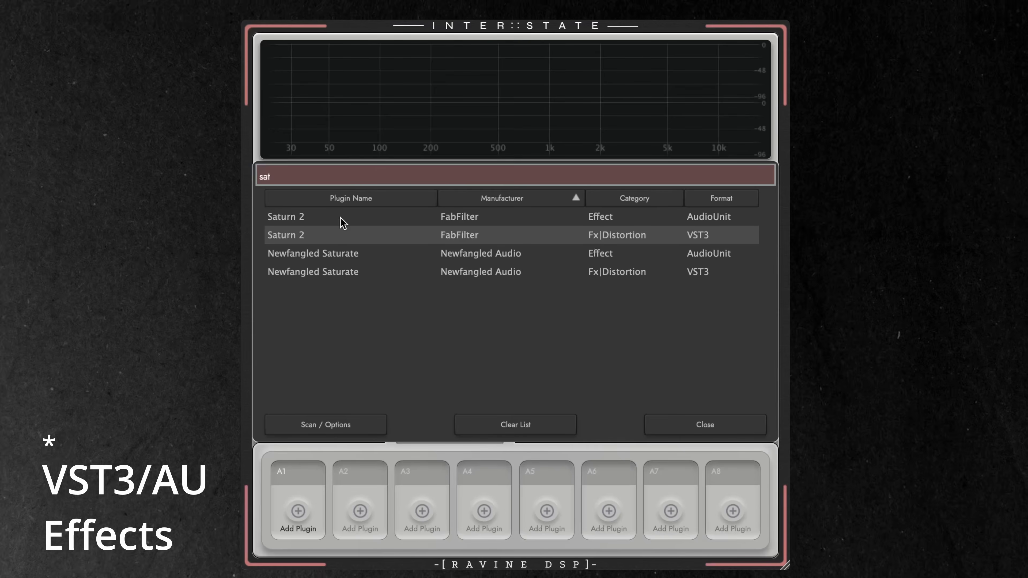
{"action": "double_click", "coordinate": [344, 243]}
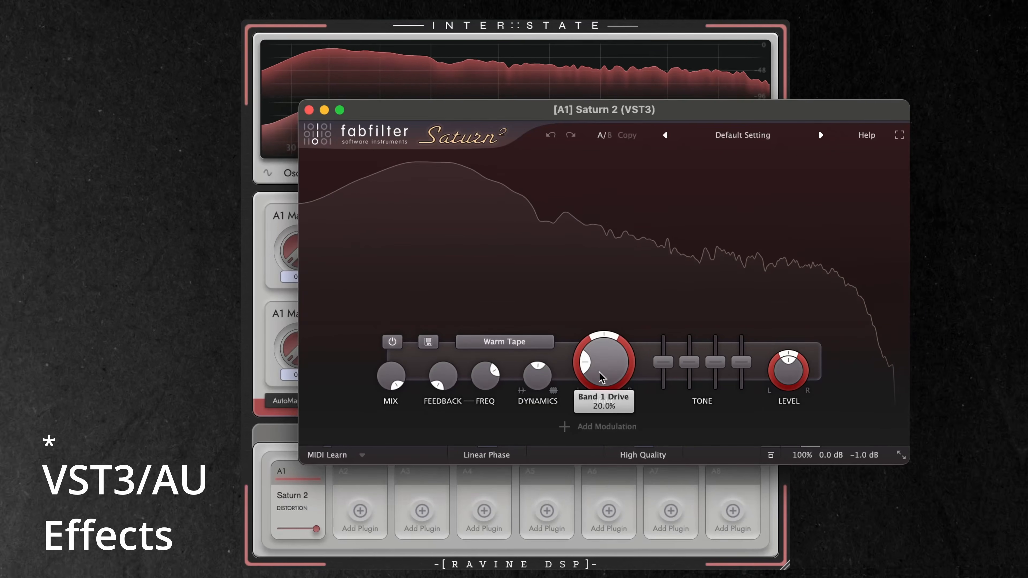
Set Saturn 2's Band 1 Drive to about 51.9% and return to the main routing view.
{"action": "left_click_drag", "start_coordinate": [613, 328], "coordinate": [583, 300]}
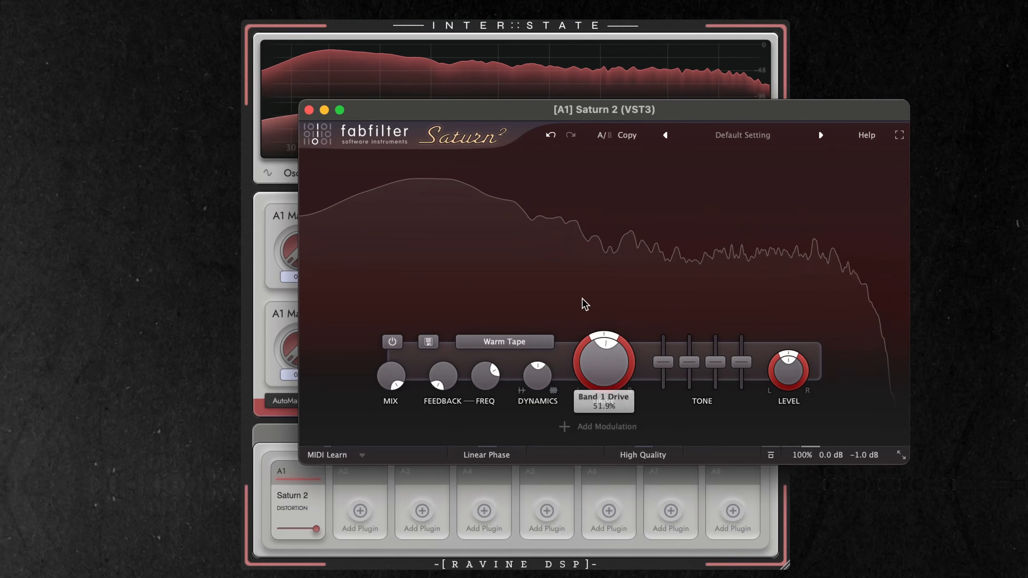
{"action": "left_click", "coordinate": [309, 111]}
{"action": "left_click", "coordinate": [328, 437]}
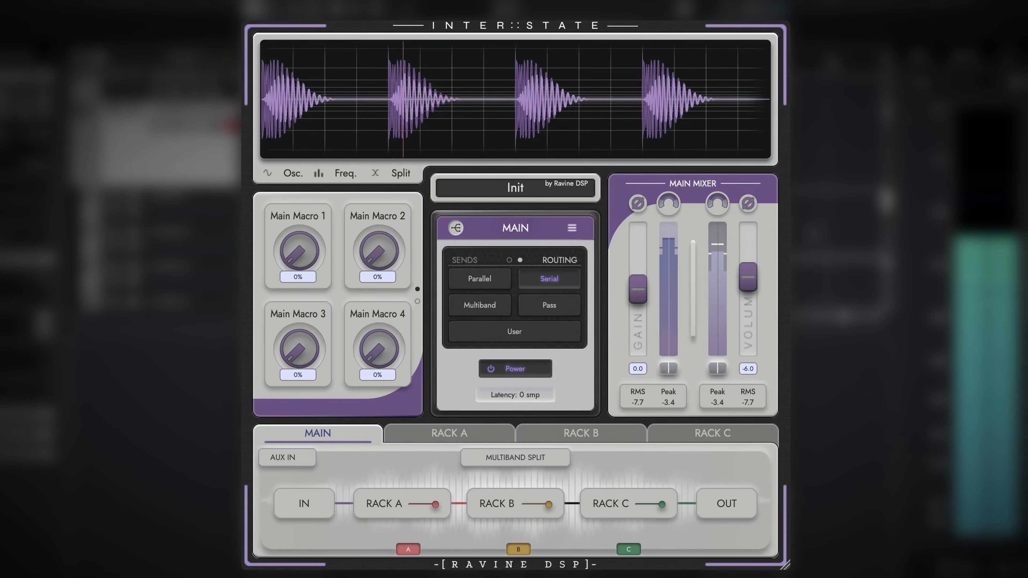
Lower Rack A's mixer volume to about -12.3 dB and reset the fader to its default.
{"action": "left_click", "coordinate": [429, 445]}
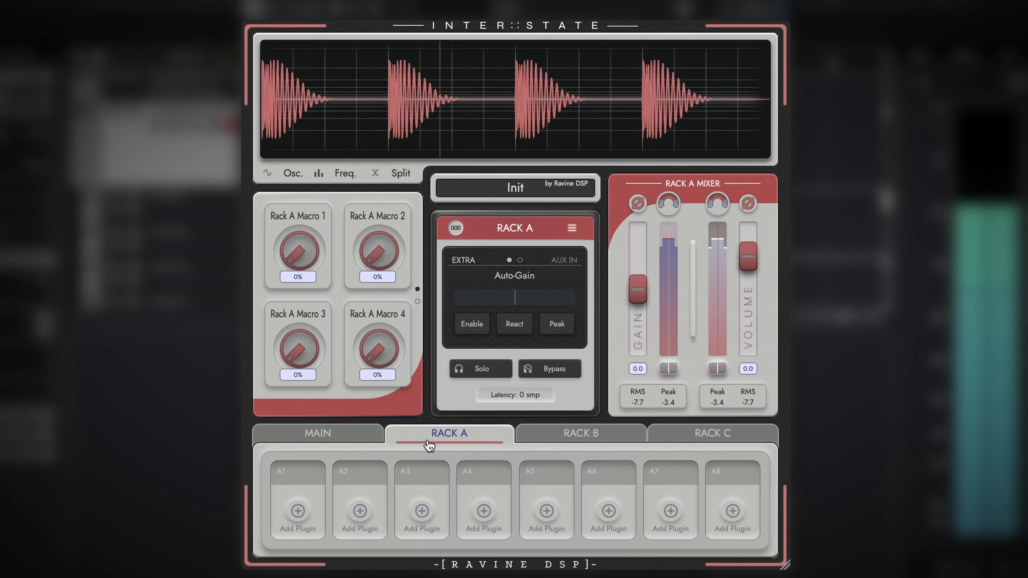
{"action": "left_click_drag", "start_coordinate": [748, 273], "coordinate": [748, 299]}
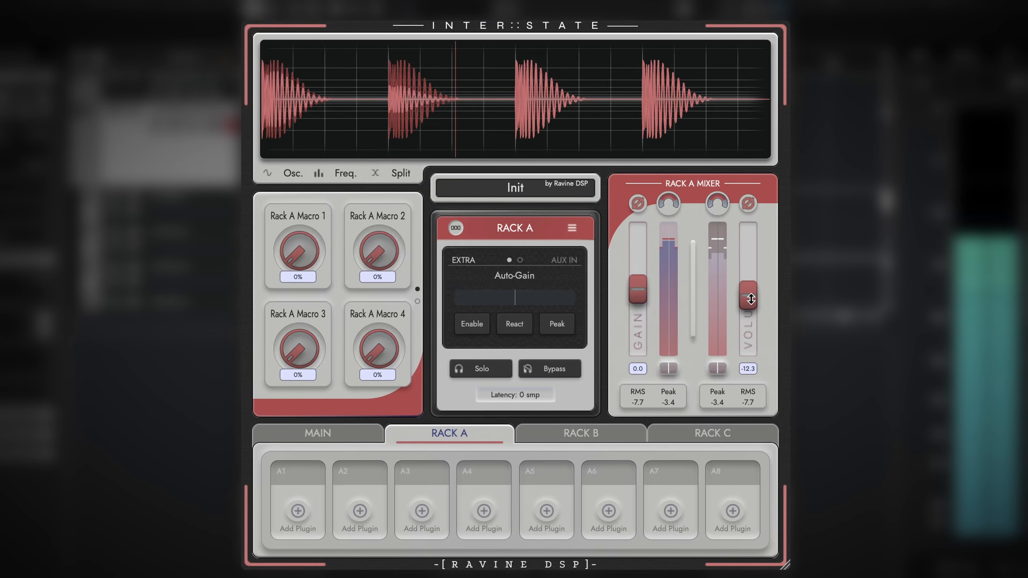
{"action": "double_click", "coordinate": [748, 299]}
Inspect Rack B, Rack C with its Volcano 3 slot, and both pages of the main macros.
{"action": "left_click", "coordinate": [599, 445]}
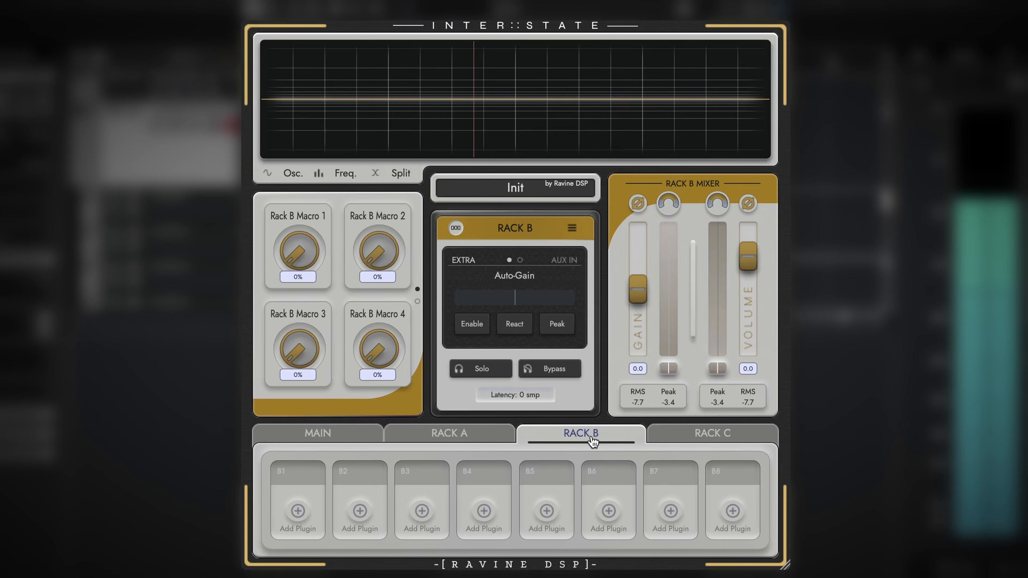
{"action": "left_click", "coordinate": [682, 434]}
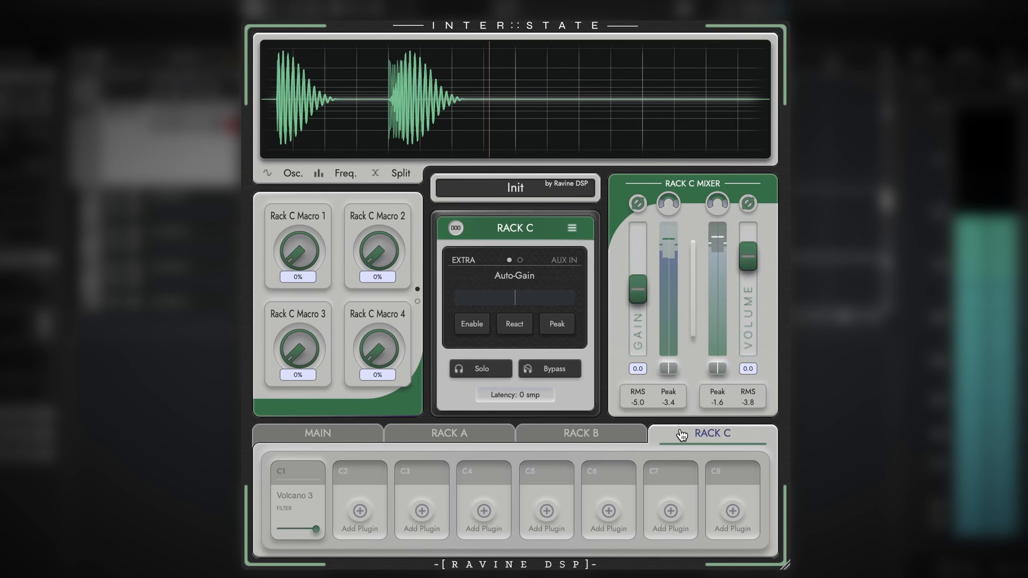
{"action": "left_click", "coordinate": [304, 483]}
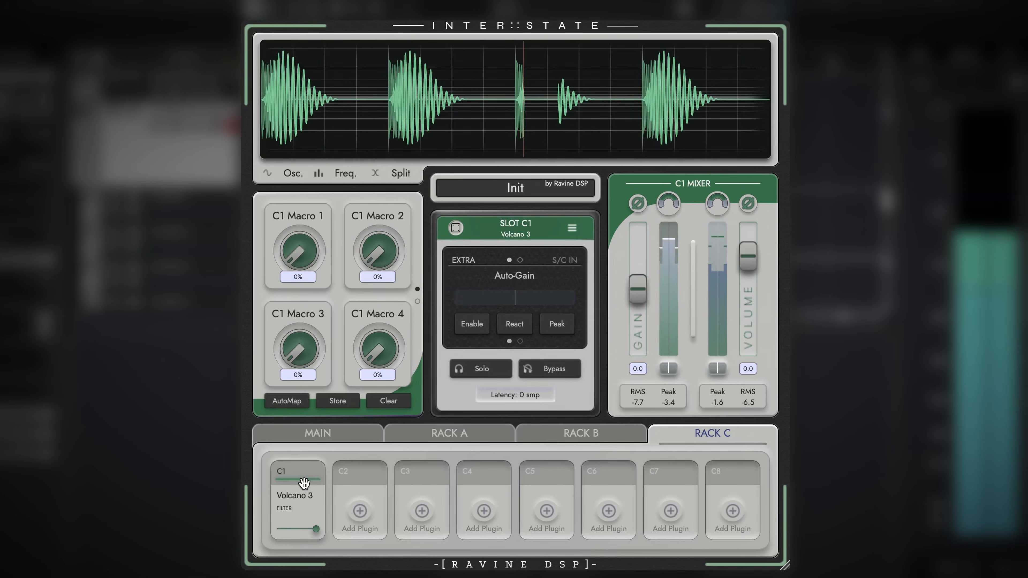
{"action": "left_click", "coordinate": [716, 437]}
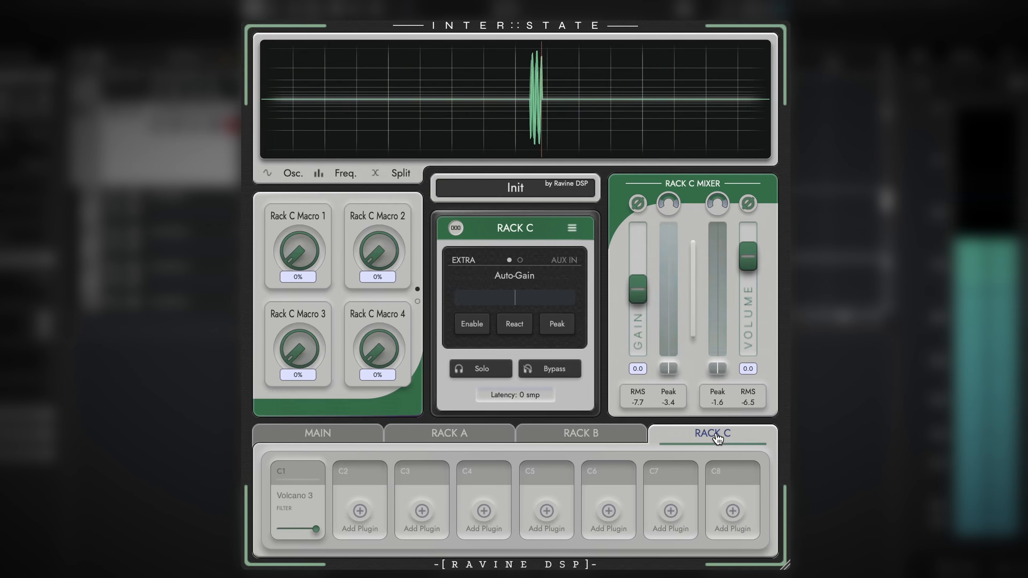
{"action": "left_click", "coordinate": [317, 433]}
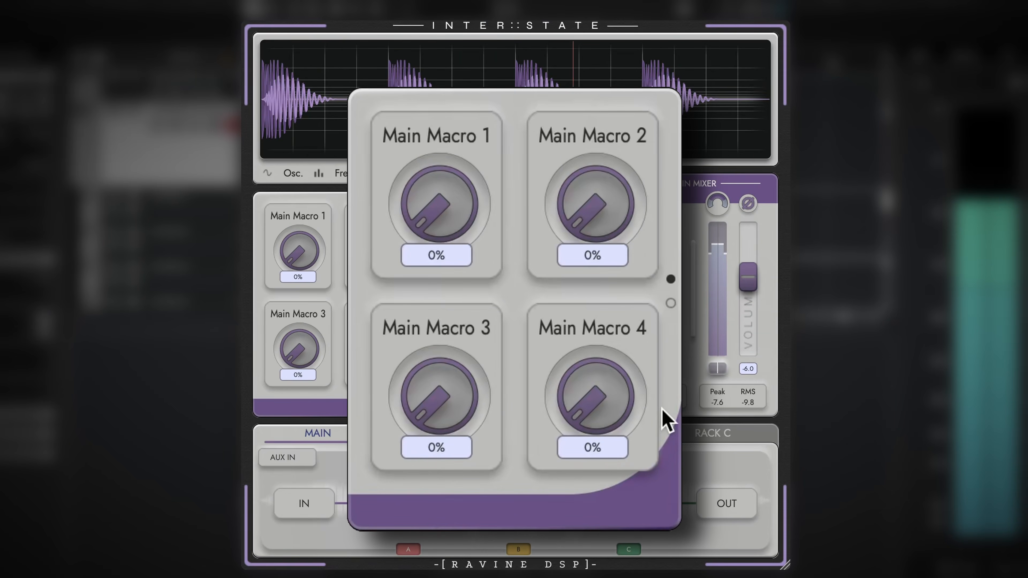
{"action": "left_click", "coordinate": [671, 303]}
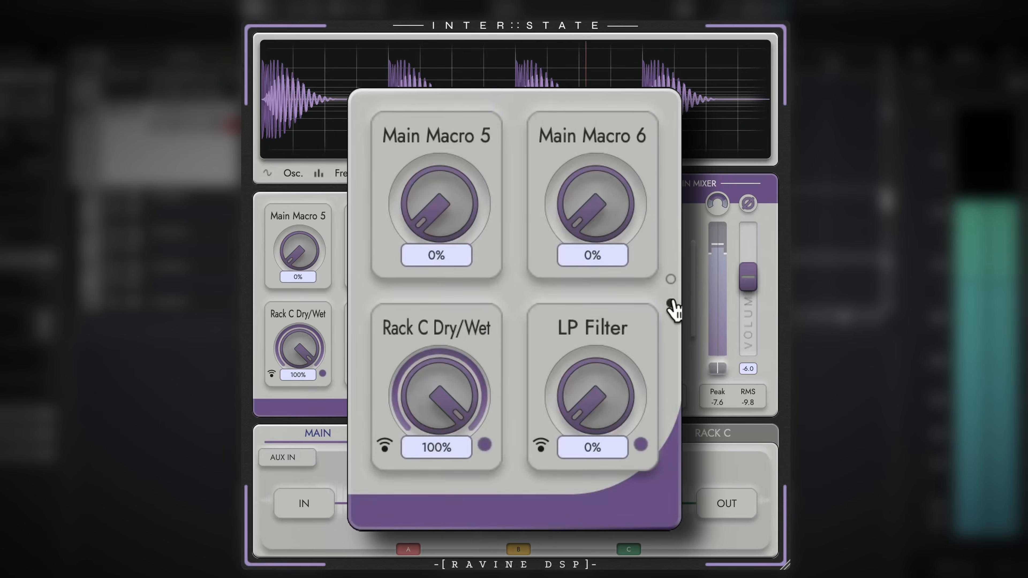
{"action": "left_click", "coordinate": [671, 279]}
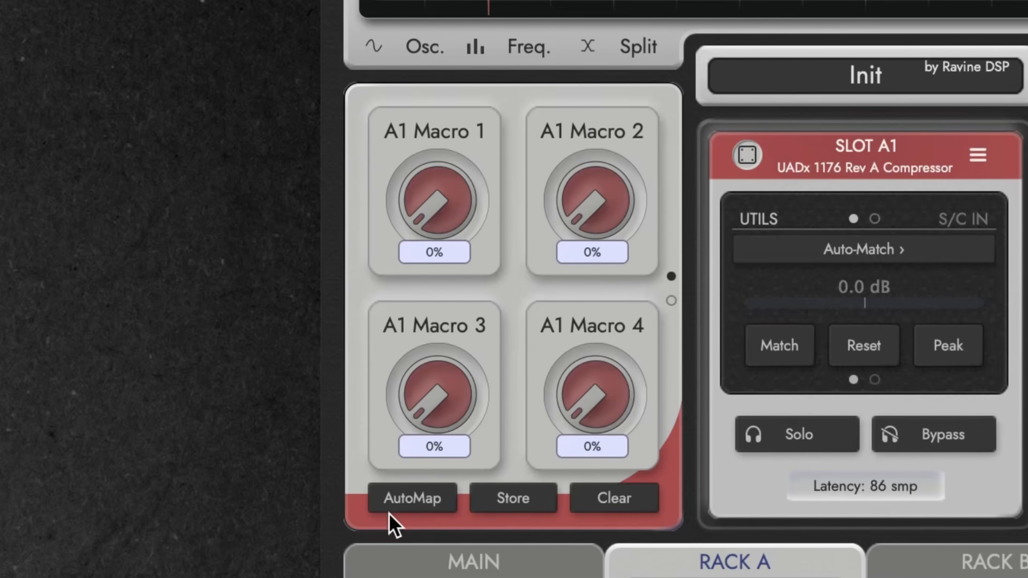
AutoMap the UADx 1176 compressor's Attack, Release, Ratio and Output controls to the slot A1 macros during playback.
{"action": "left_click", "coordinate": [417, 503]}
{"action": "left_click", "coordinate": [297, 505]}
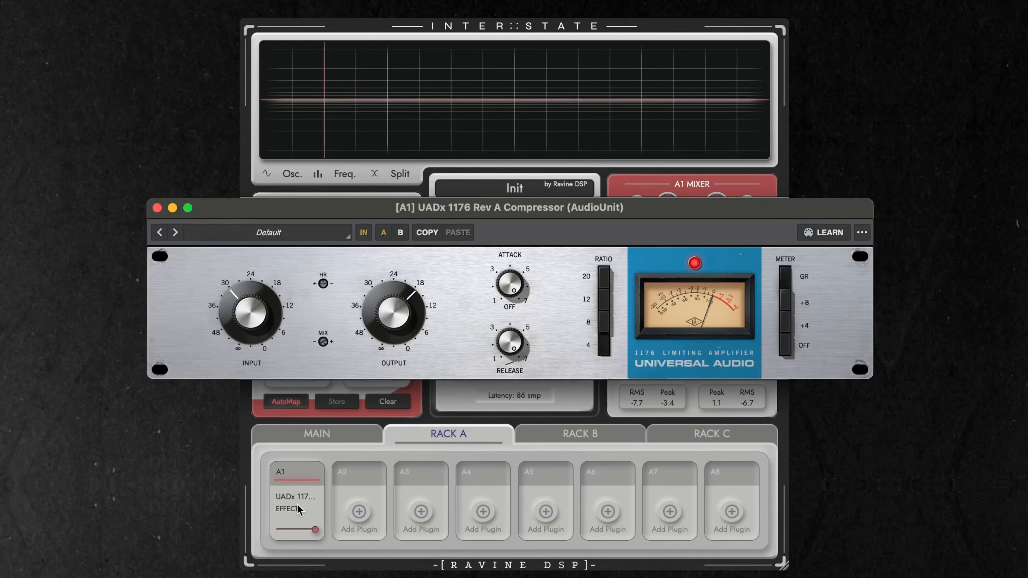
{"action": "key", "text": "space"}
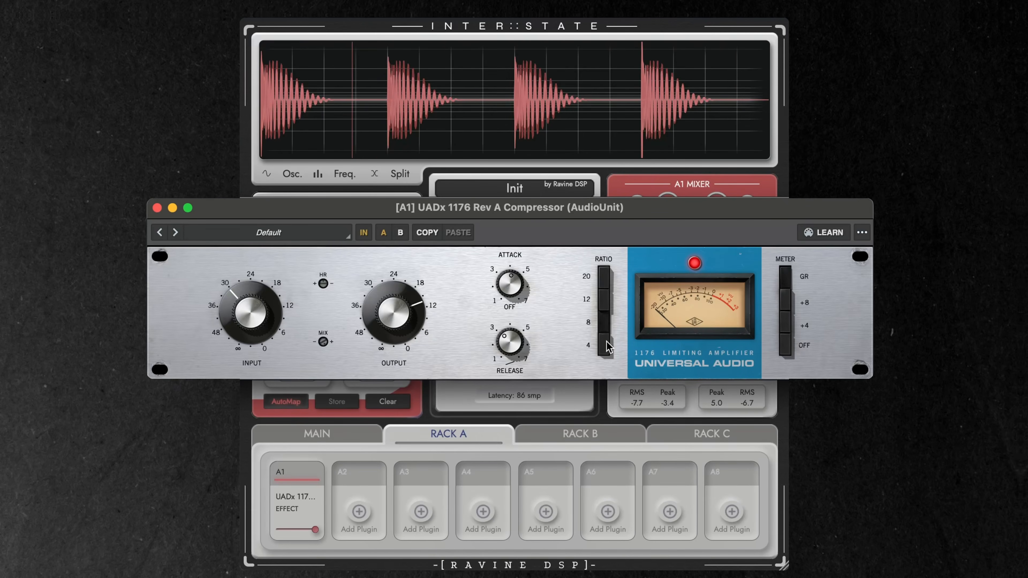
{"action": "left_click", "coordinate": [156, 208]}
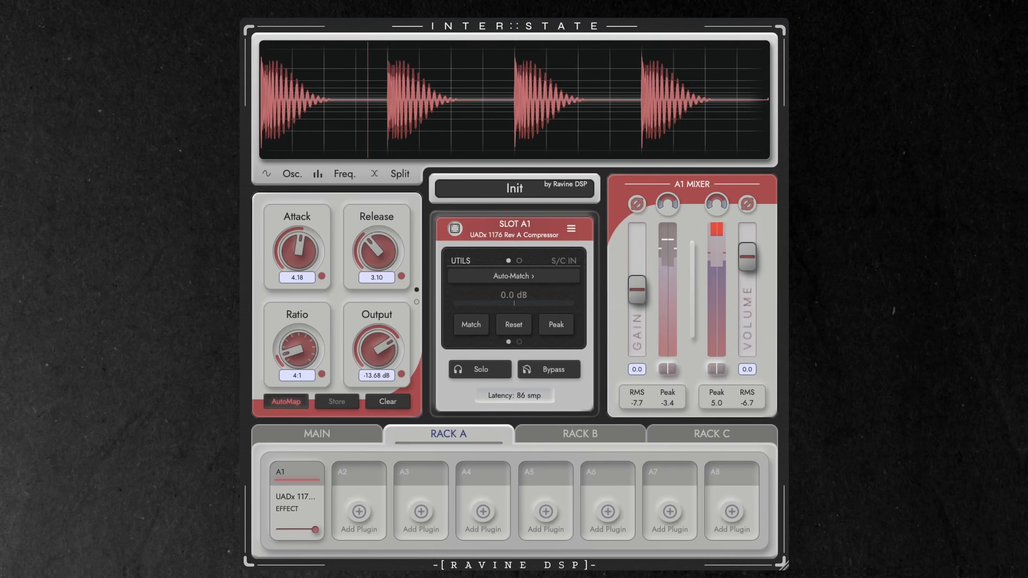
Set the compressor's Ratio macro to 8:1 and Output macro to about -12.48 dB, and sweep slot A1's slider.
{"action": "left_click_drag", "start_coordinate": [302, 354], "coordinate": [316, 329]}
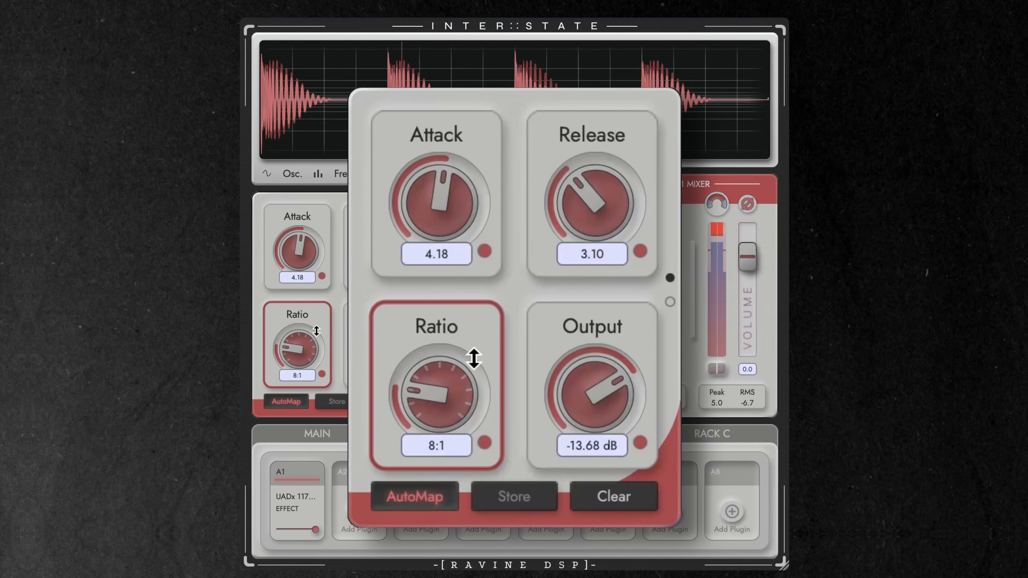
{"action": "left_click_drag", "start_coordinate": [583, 368], "coordinate": [617, 400]}
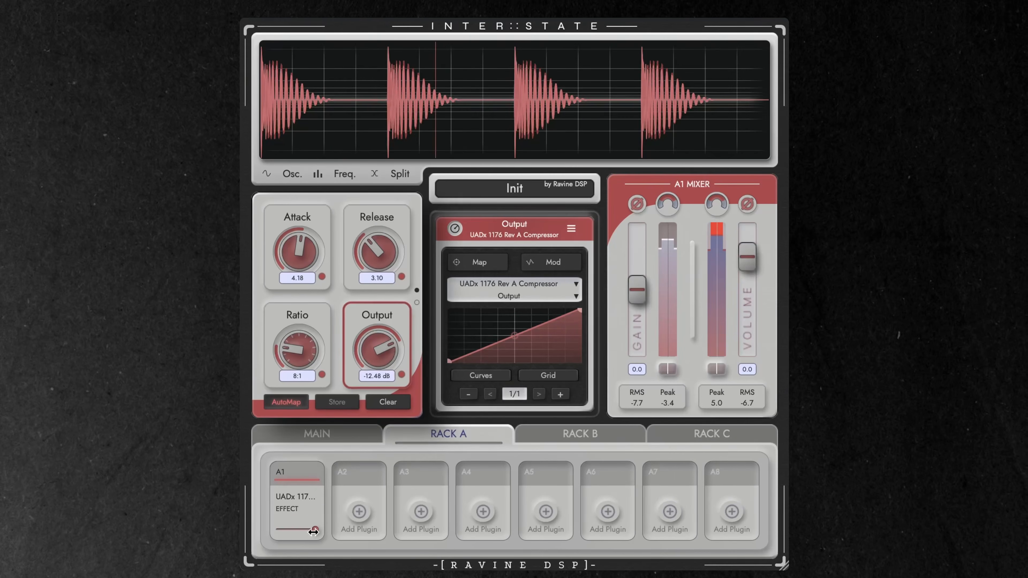
{"action": "left_click_drag", "start_coordinate": [313, 531], "coordinate": [392, 537]}
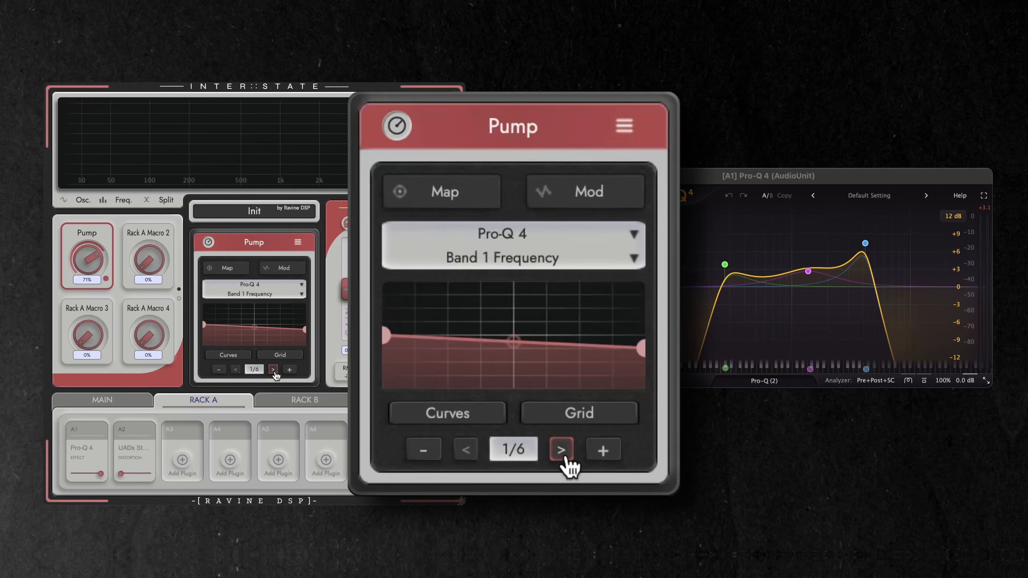
Examine all of the Pump macro's mappings through Pro-Q 4 Band 3 Gain and return to Band 1 Frequency.
{"action": "left_click", "coordinate": [273, 370]}
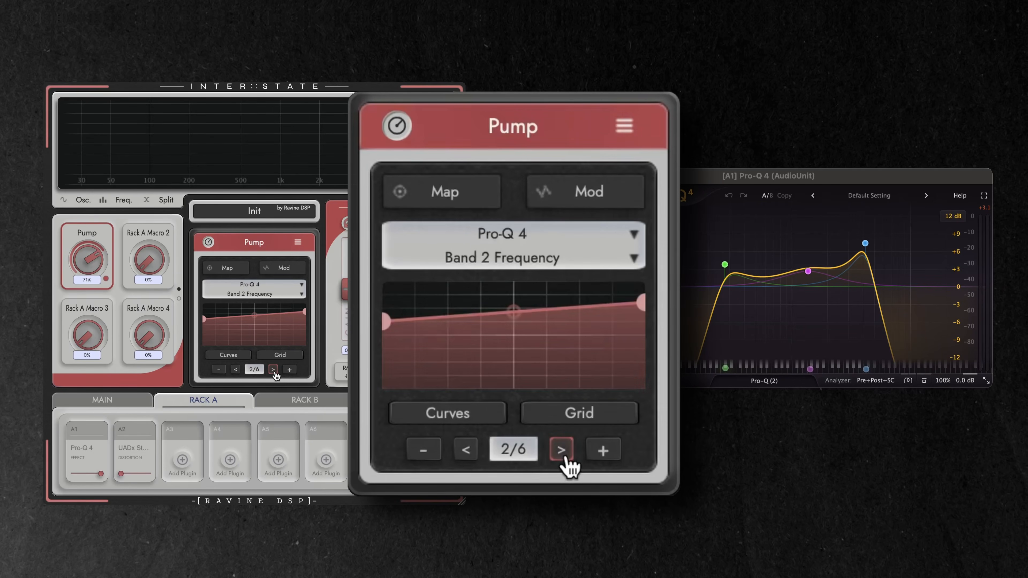
{"action": "left_click", "coordinate": [273, 369]}
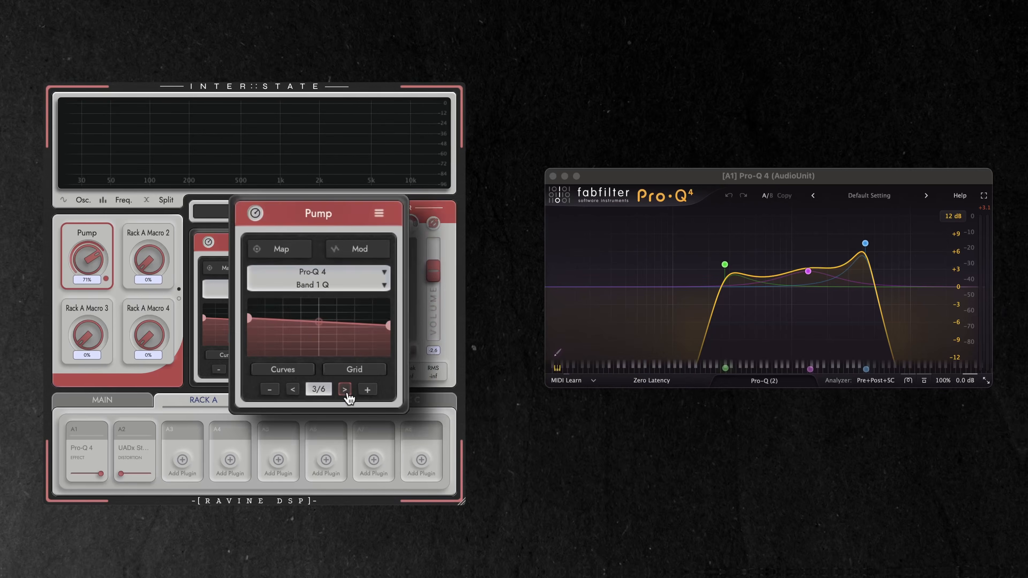
{"action": "left_click", "coordinate": [274, 369]}
{"action": "left_click", "coordinate": [273, 369]}
{"action": "left_click", "coordinate": [273, 369]}
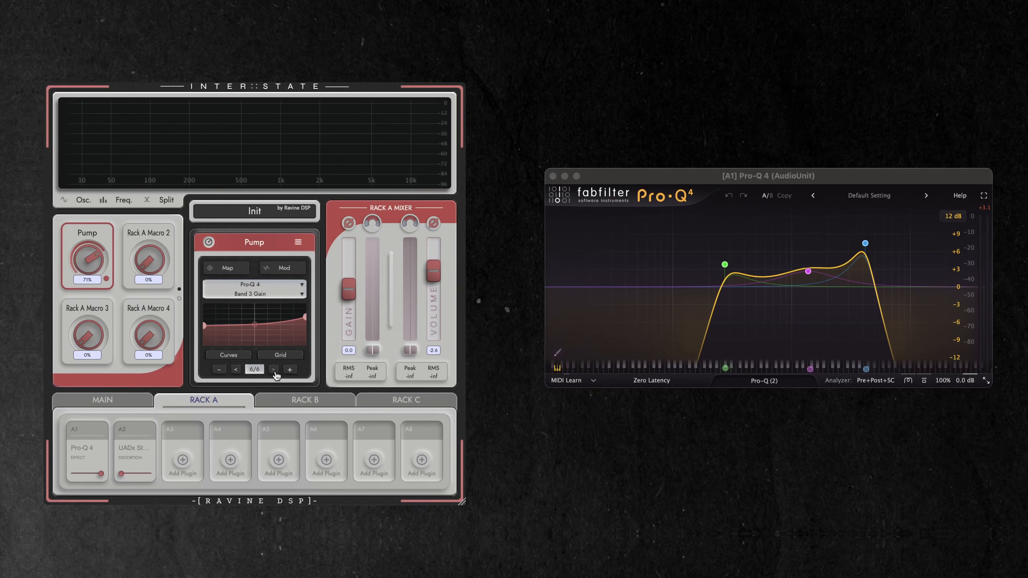
{"action": "key", "text": "space"}
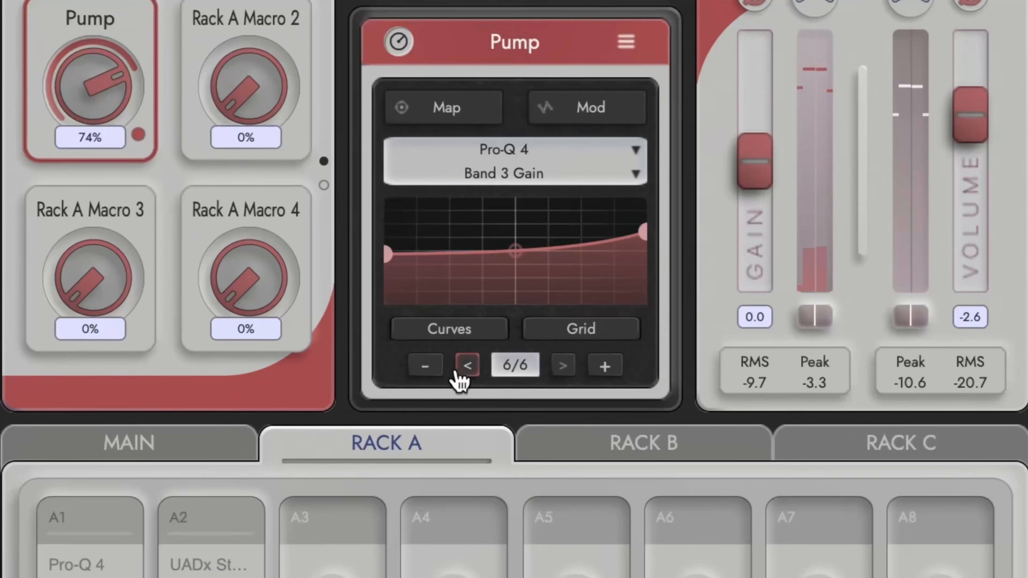
{"action": "left_click", "coordinate": [235, 369]}
{"action": "left_click", "coordinate": [466, 371]}
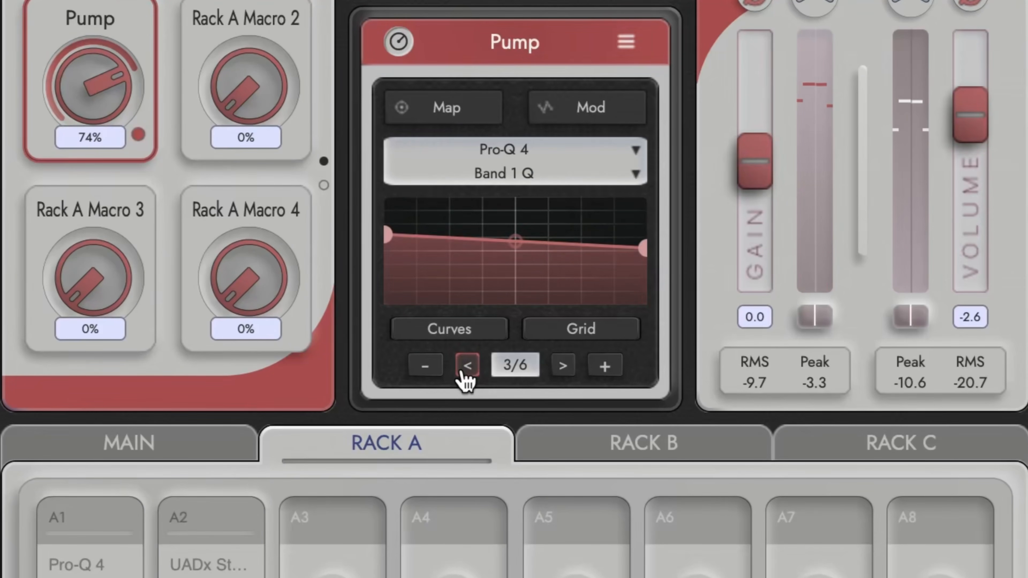
{"action": "left_click", "coordinate": [465, 370]}
{"action": "left_click", "coordinate": [466, 371]}
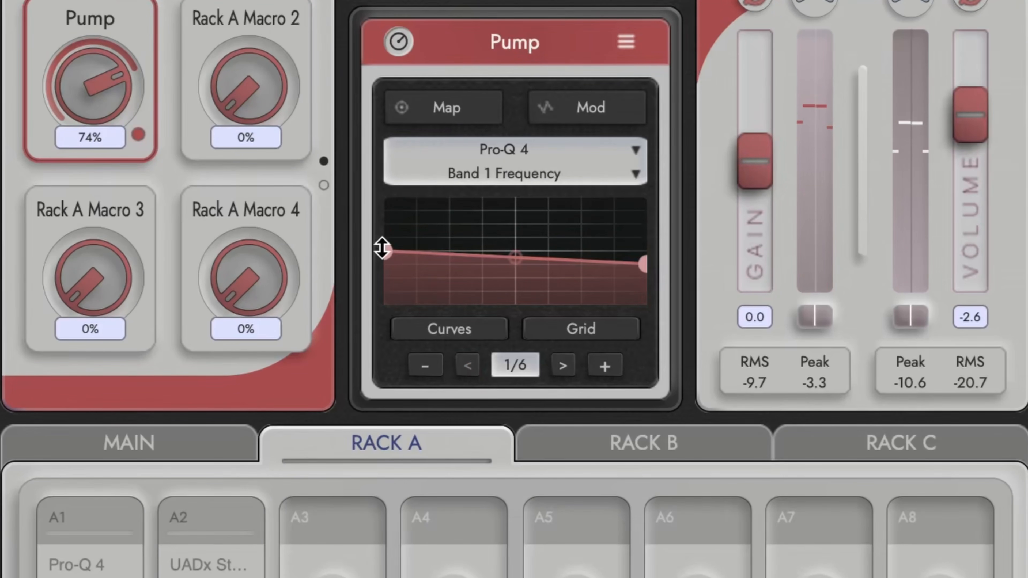
Apply Set Range to the Pump macro's Pro-Q 4 Band 1 Frequency mapping curve.
{"action": "mouse_move", "coordinate": [390, 256]}
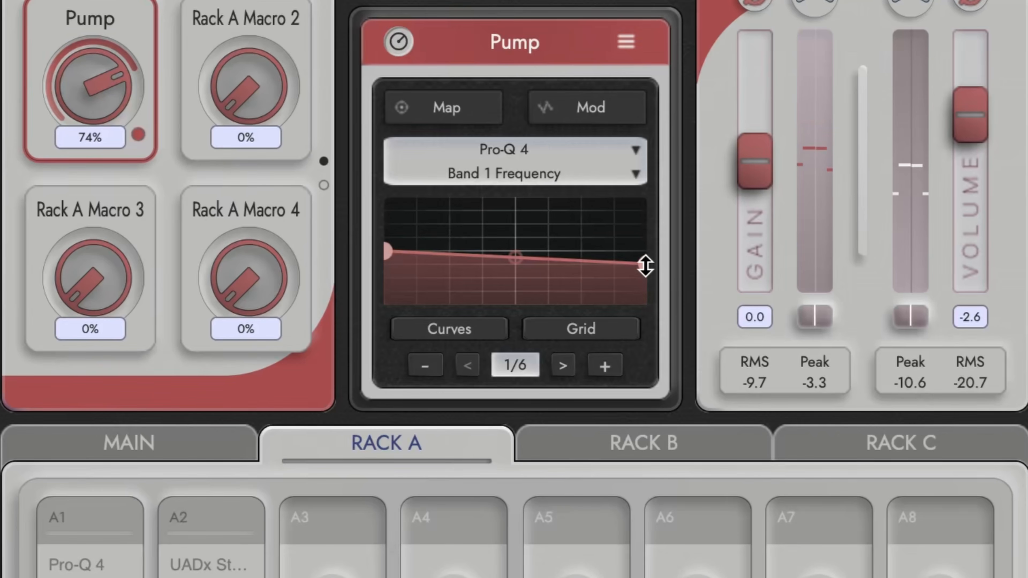
{"action": "left_click", "coordinate": [485, 340]}
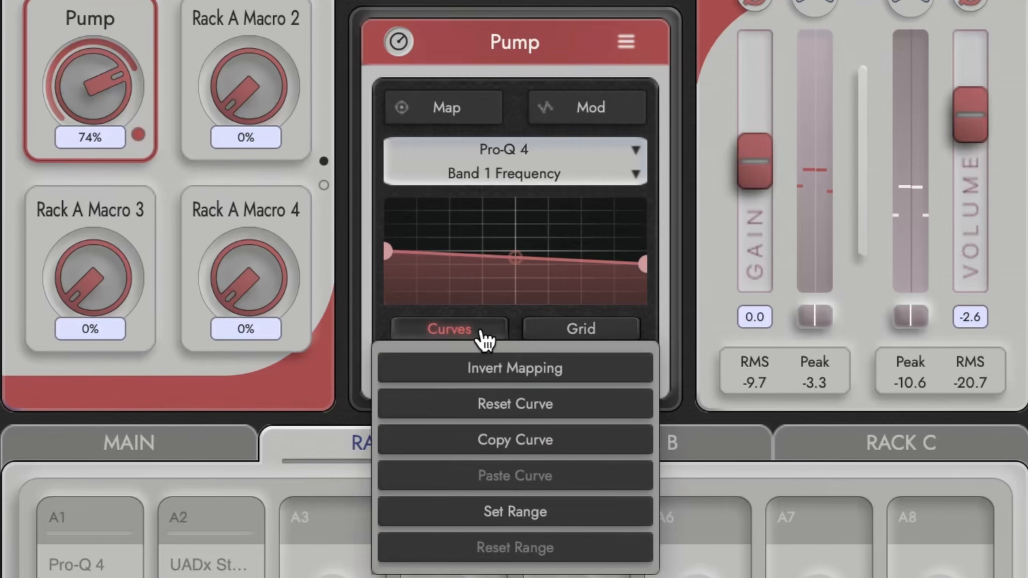
{"action": "left_click", "coordinate": [493, 513]}
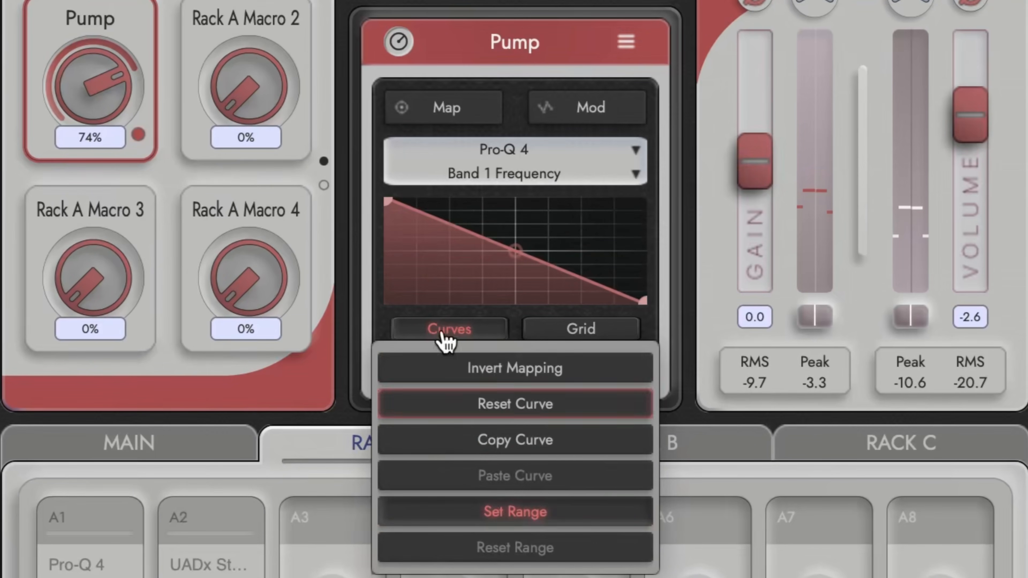
{"action": "left_click", "coordinate": [454, 331]}
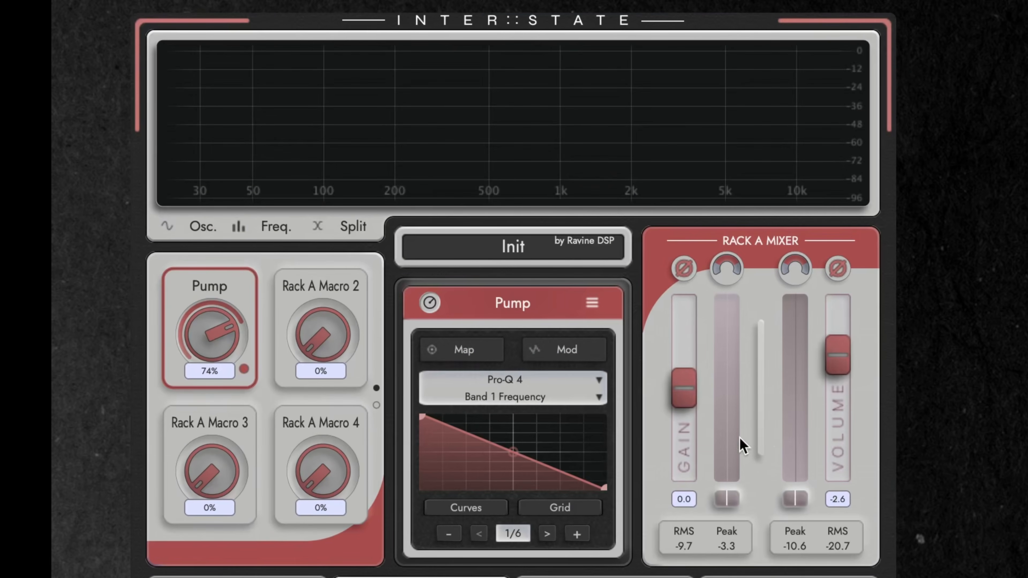
Add modulation to the Pump macro and shape its curve into a triangle peaking mid-bar with both ends at minimum.
{"action": "left_click", "coordinate": [605, 355]}
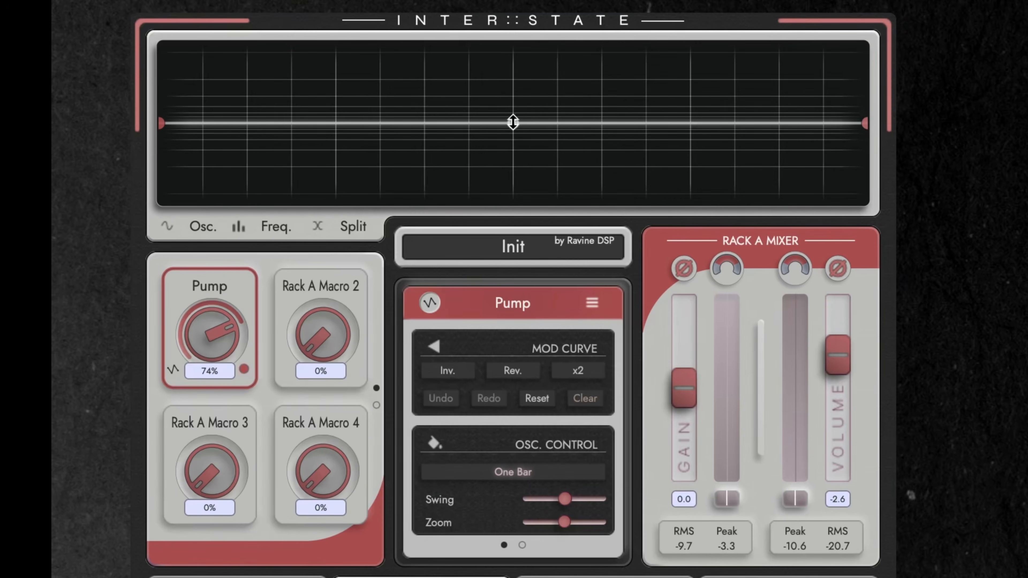
{"action": "left_click_drag", "start_coordinate": [507, 123], "coordinate": [513, 52]}
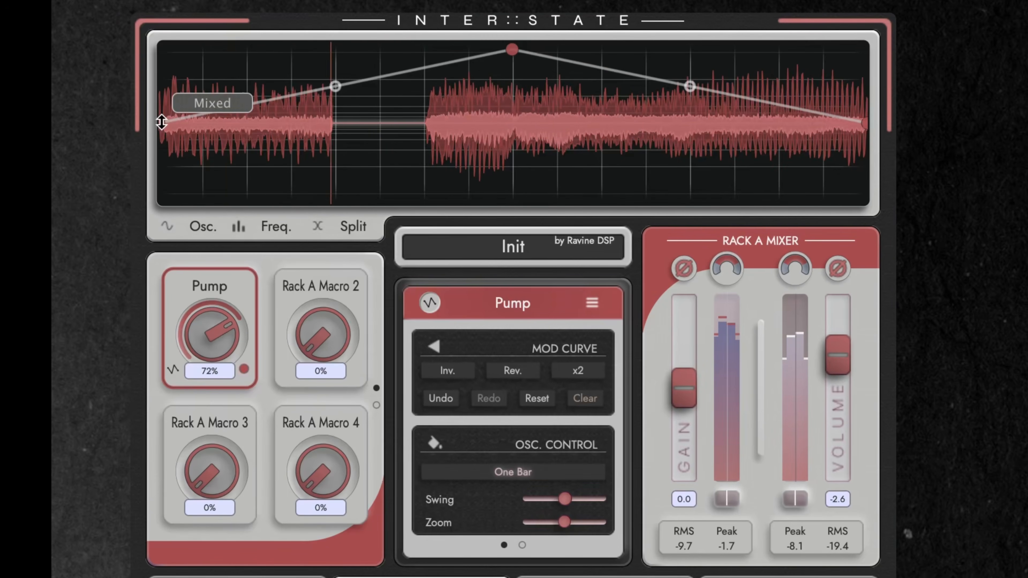
{"action": "left_click_drag", "start_coordinate": [162, 122], "coordinate": [158, 222]}
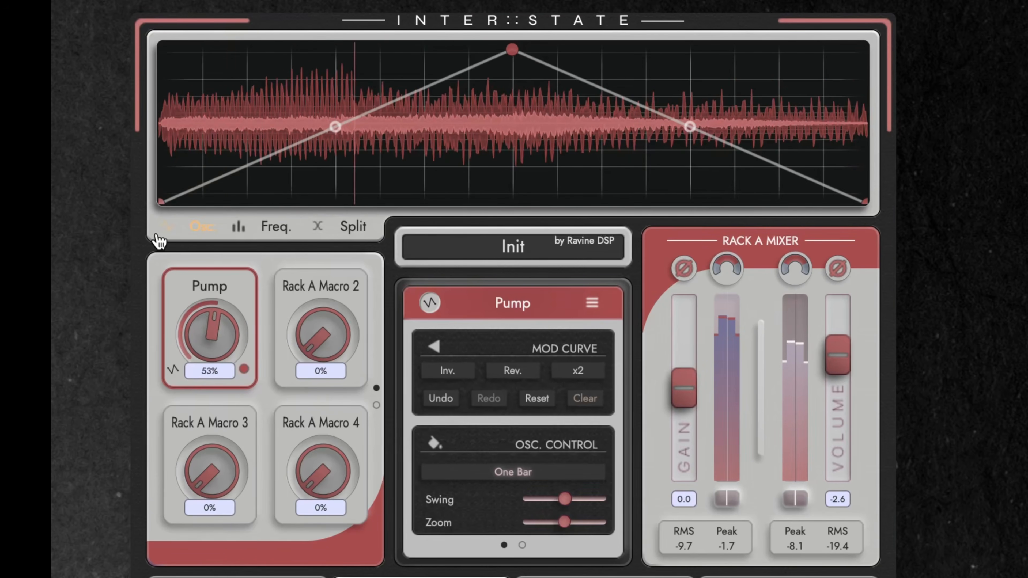
Set the oscilloscope timebase subdivision for the Pump macro's modulation to Quarter Note.
{"action": "left_click", "coordinate": [515, 472]}
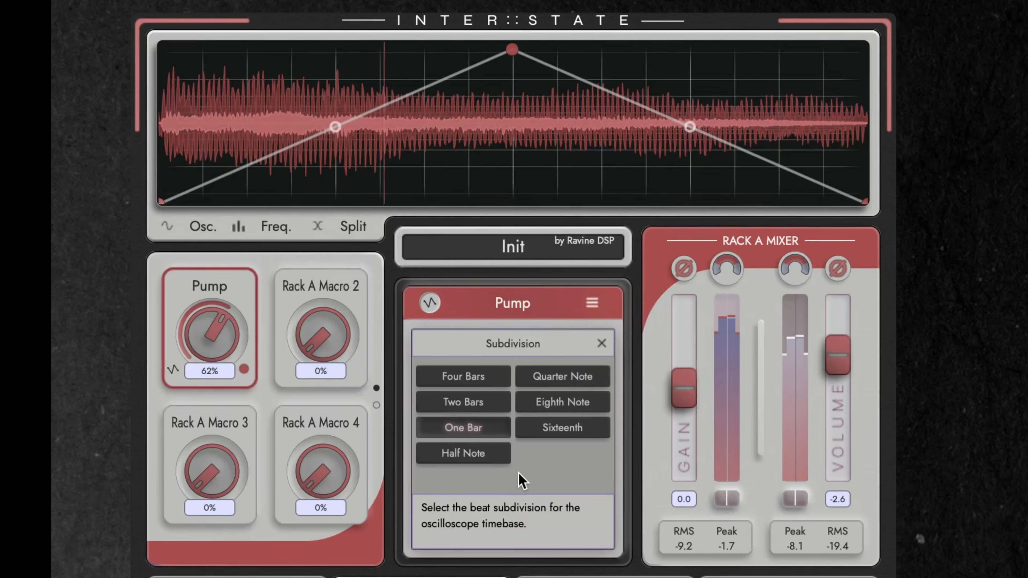
{"action": "left_click", "coordinate": [572, 380]}
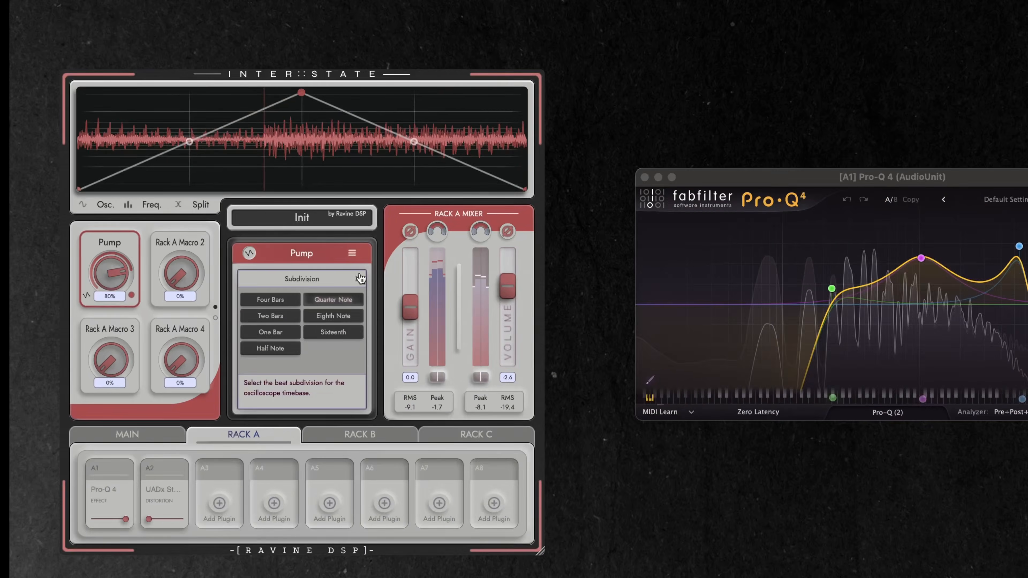
{"action": "left_click", "coordinate": [602, 344]}
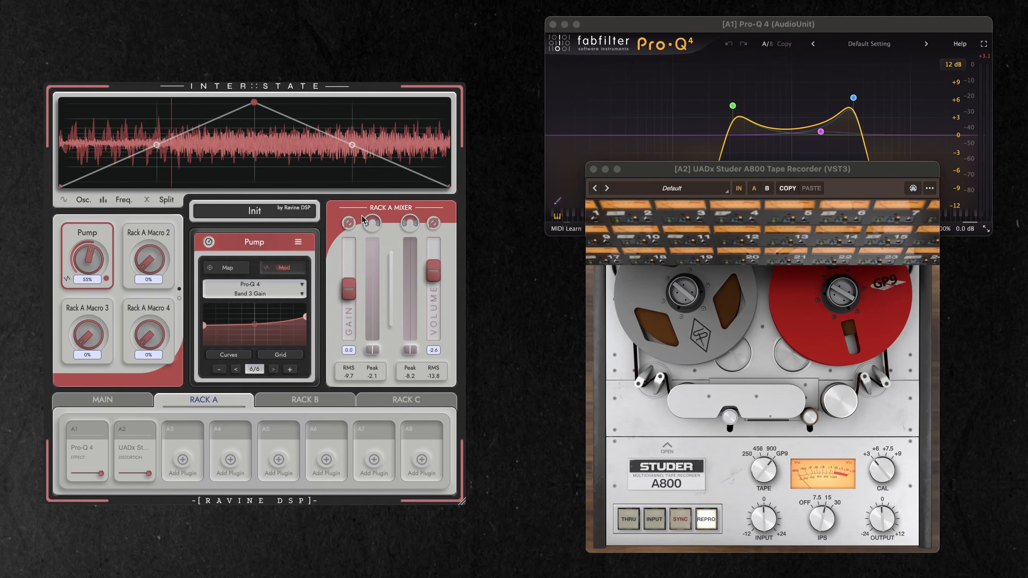
Map the Pump macro to the Studer A800's Input Level and Output Level.
{"action": "left_click", "coordinate": [235, 270]}
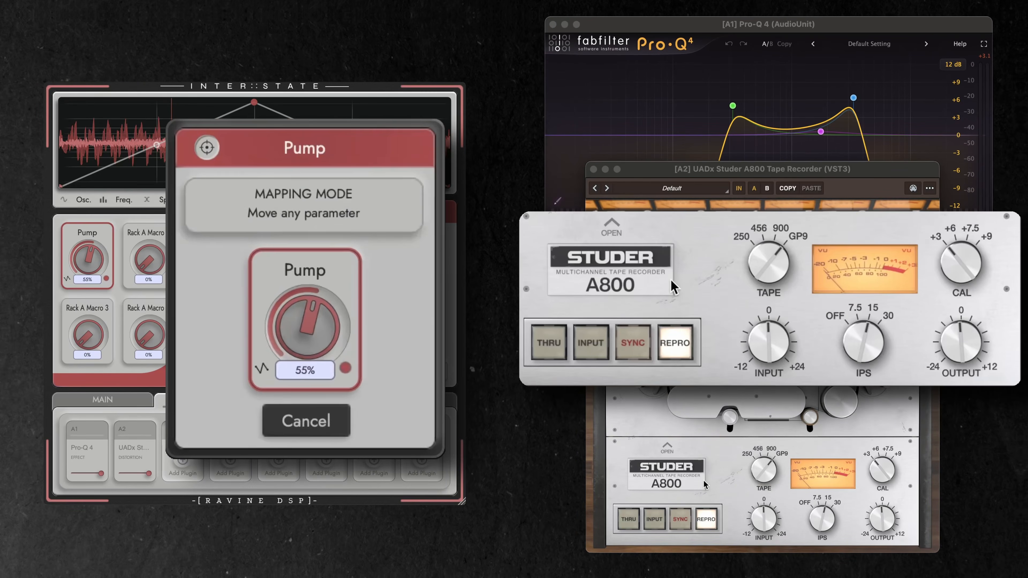
{"action": "left_click_drag", "start_coordinate": [766, 525], "coordinate": [768, 512]}
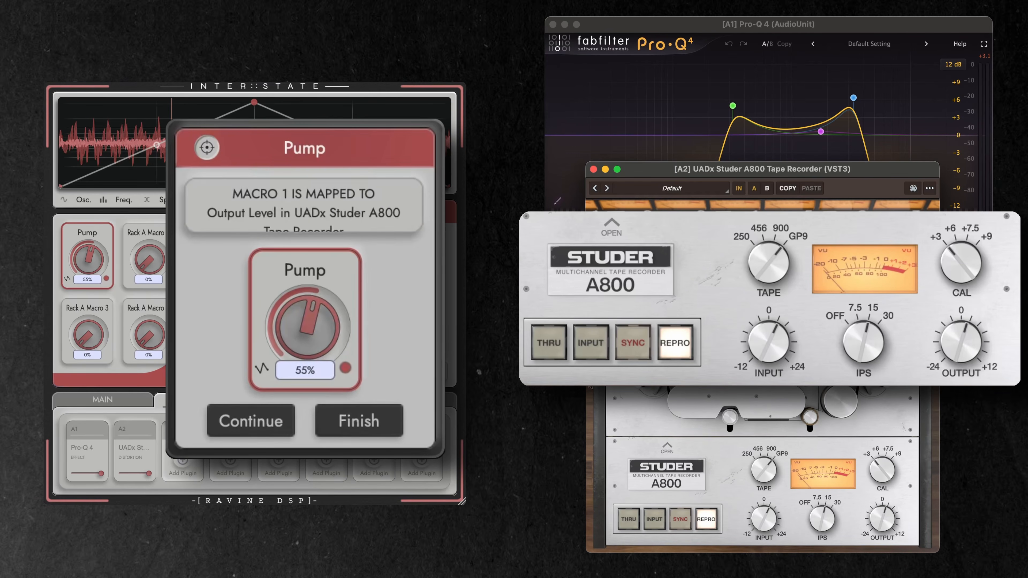
{"action": "left_click", "coordinate": [358, 421]}
Shape the Pump macro's Studer mappings, with Input Level rising to 24.0 dB and Output Level falling to its minimum.
{"action": "left_click", "coordinate": [250, 391]}
{"action": "right_click", "coordinate": [204, 342]}
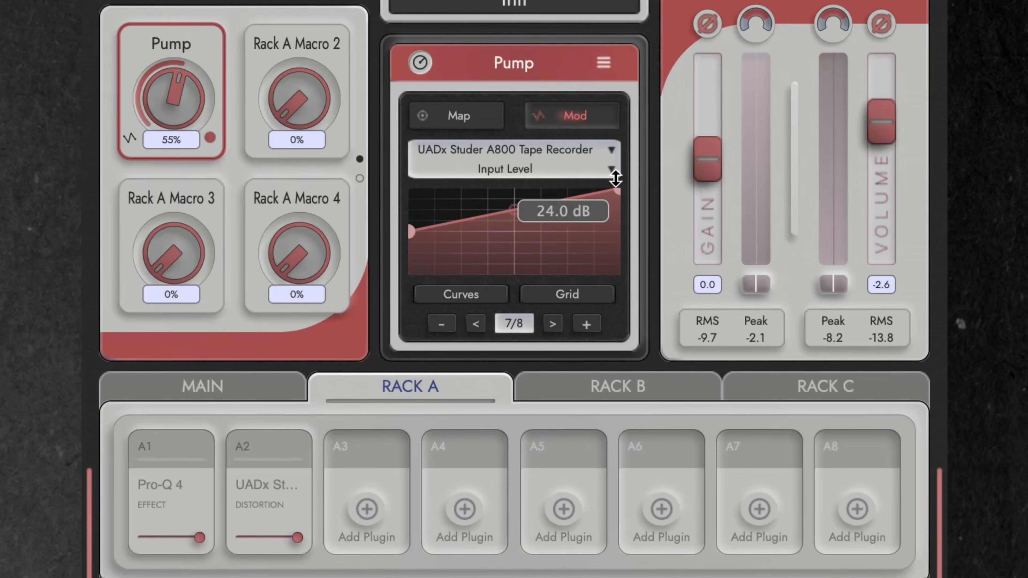
{"action": "left_click", "coordinate": [481, 295]}
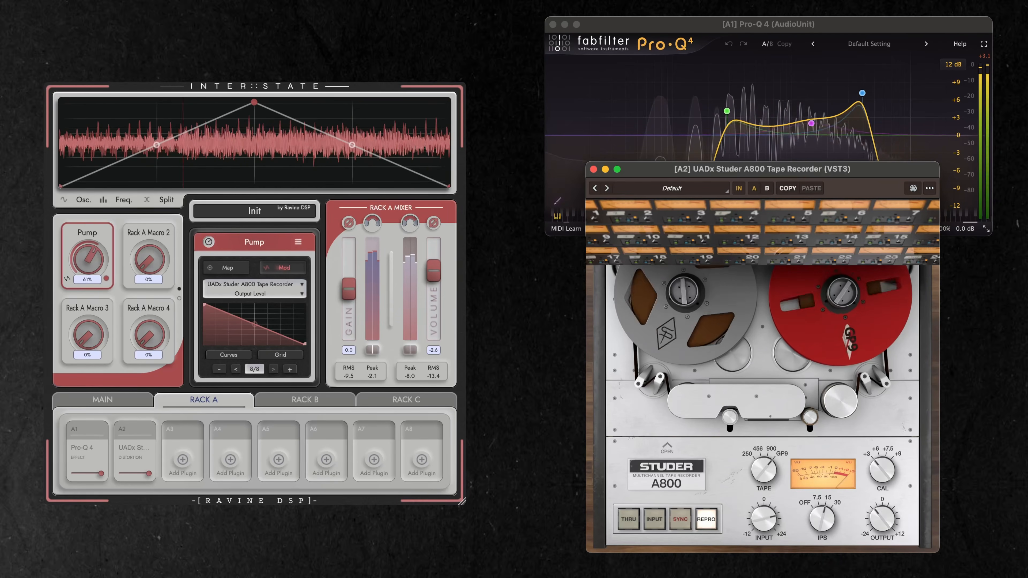
Give the Studer Input Level mapping a grid of 3 columns and 3 rows, and turn the Output Level curve into a zigzag.
{"action": "left_click", "coordinate": [236, 368]}
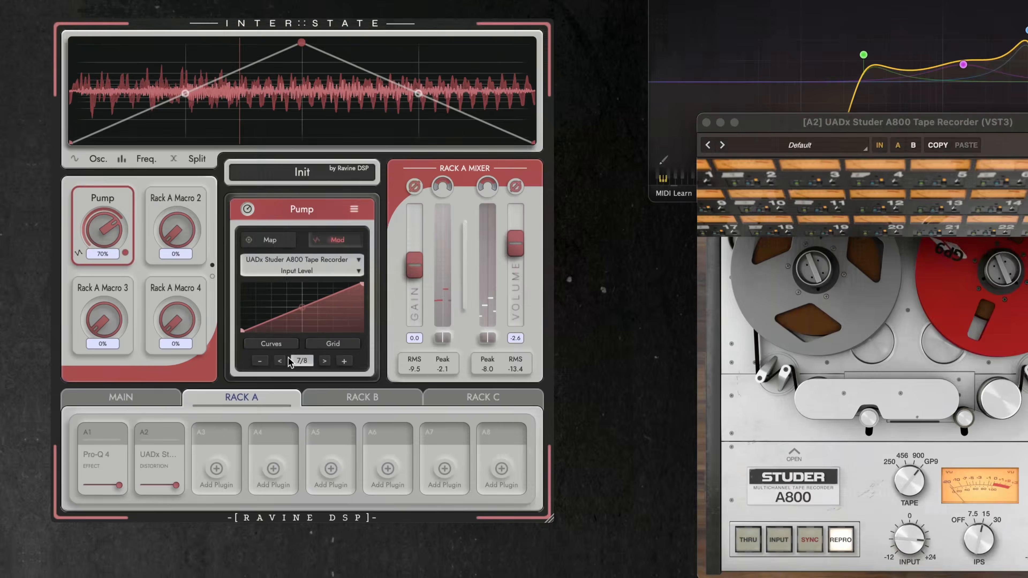
{"action": "left_click", "coordinate": [325, 347]}
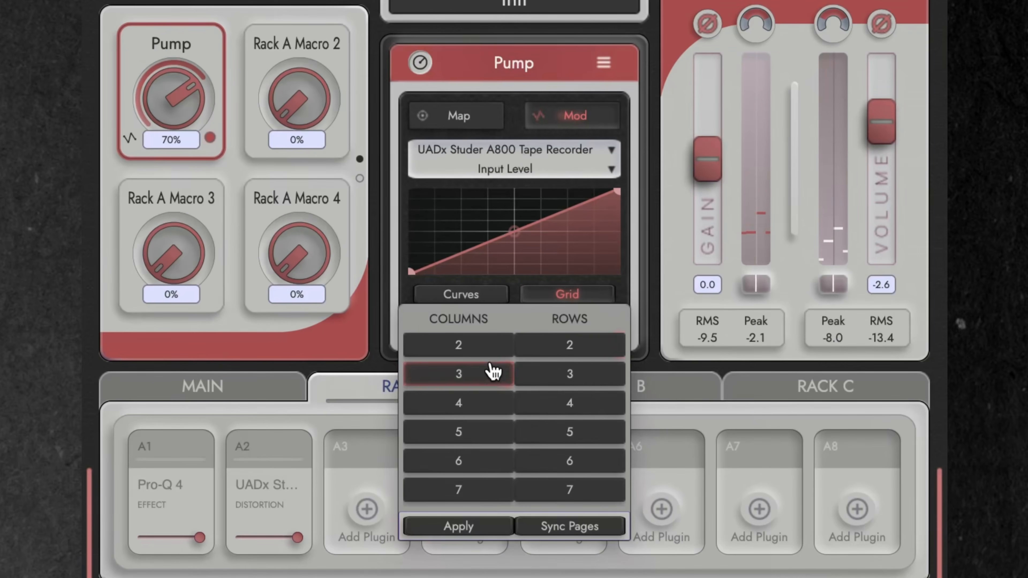
{"action": "left_click", "coordinate": [583, 301]}
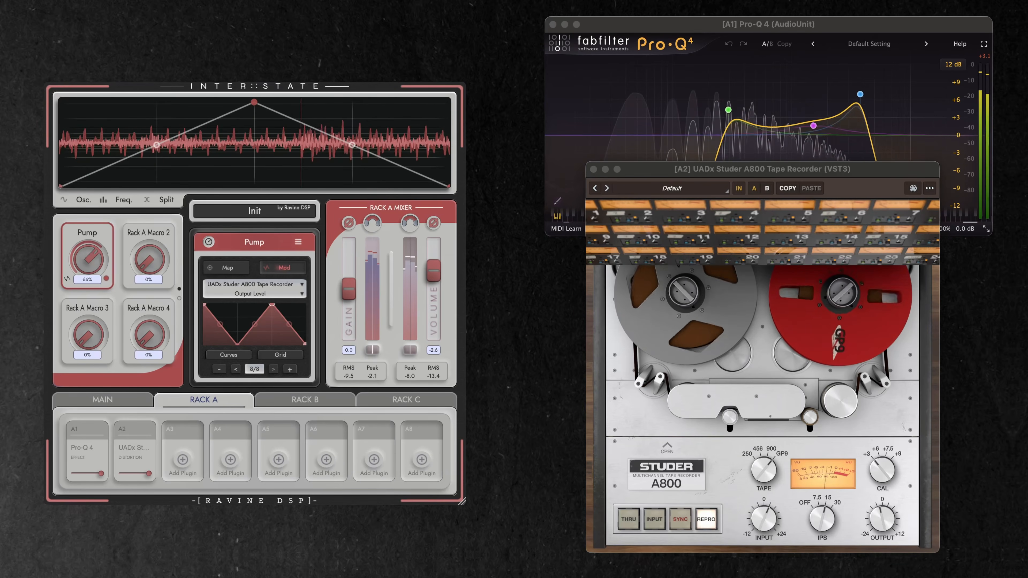
Open the Main page and toggle the main power to compare the processed and unprocessed sound.
{"action": "left_click", "coordinate": [102, 399]}
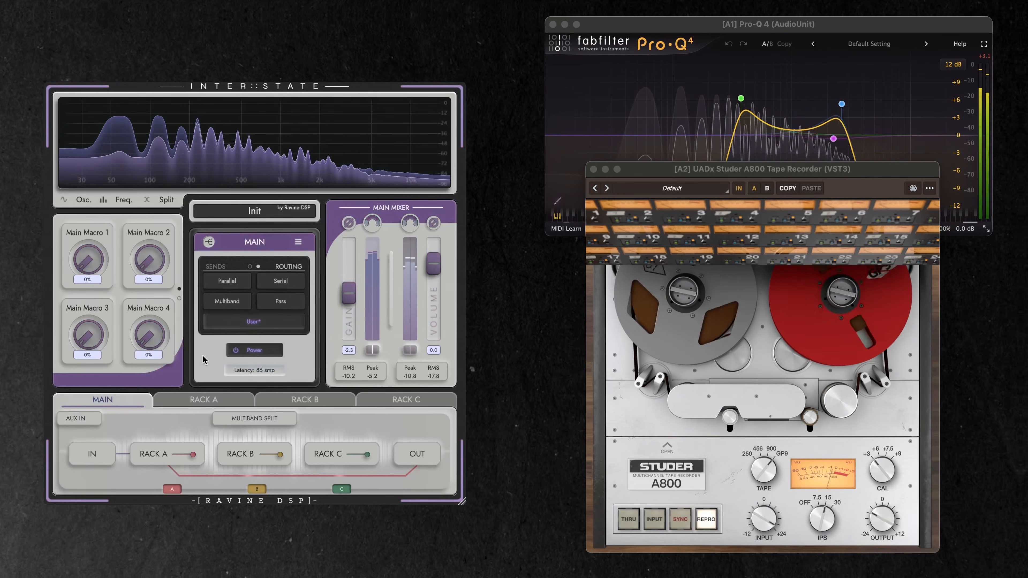
{"action": "left_click", "coordinate": [242, 350]}
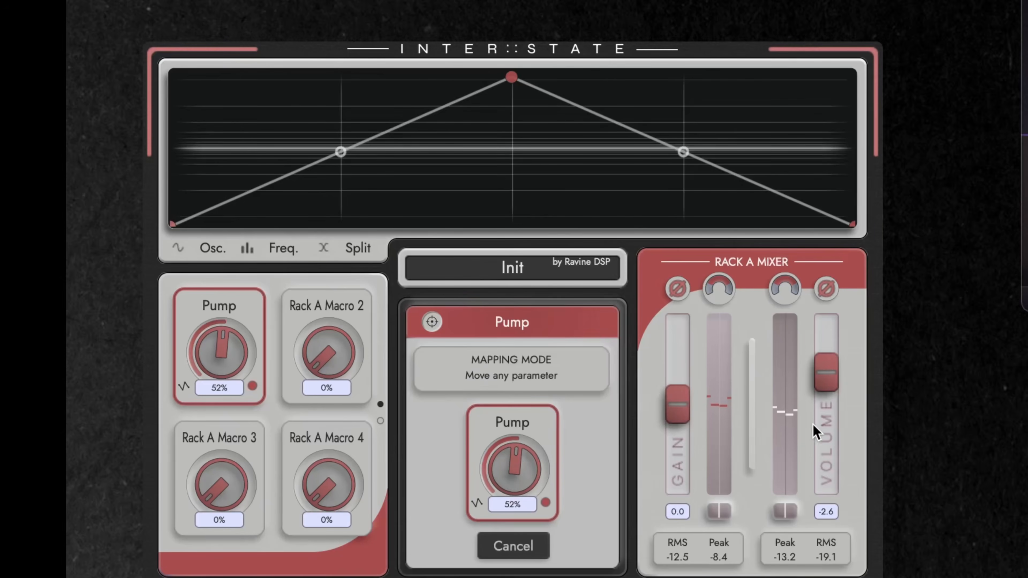
Map the Pump macro to Rack A Volume with a curve starting at 0 and bending down to the minimum, and toggle the main power.
{"action": "left_click_drag", "start_coordinate": [832, 389], "coordinate": [832, 391]}
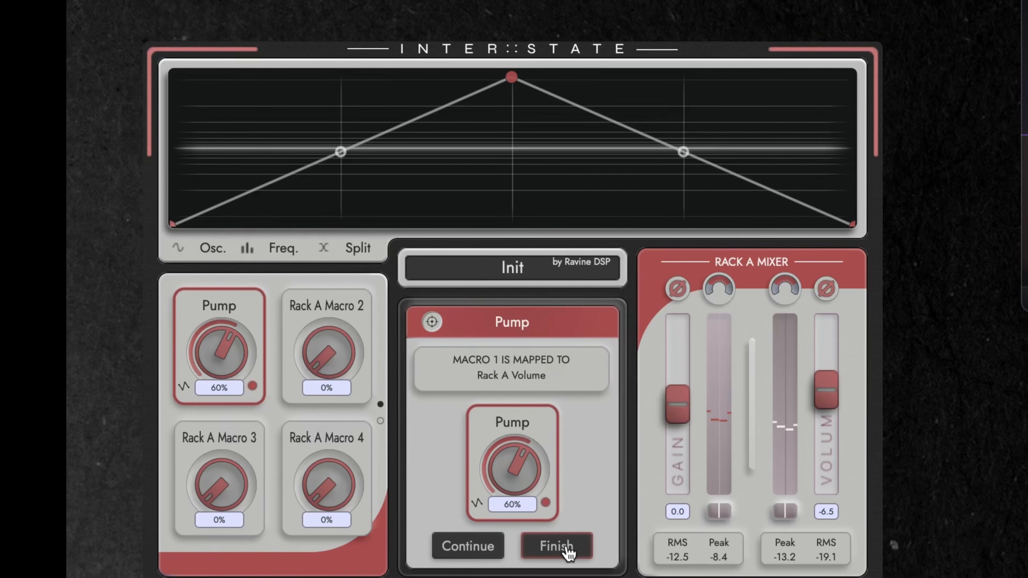
{"action": "left_click", "coordinate": [557, 547]}
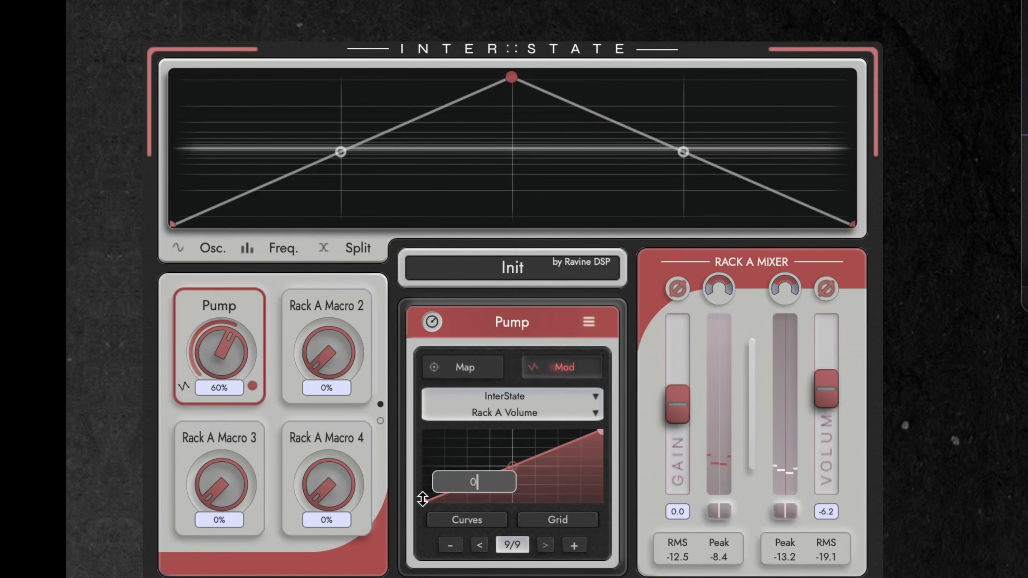
{"action": "key", "text": "Return"}
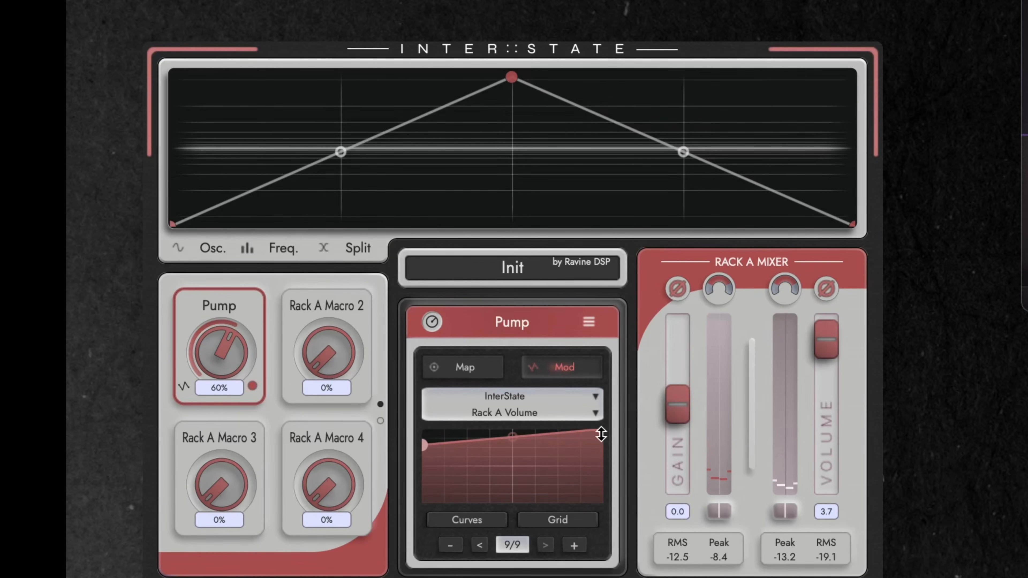
{"action": "left_click_drag", "start_coordinate": [601, 434], "coordinate": [599, 525]}
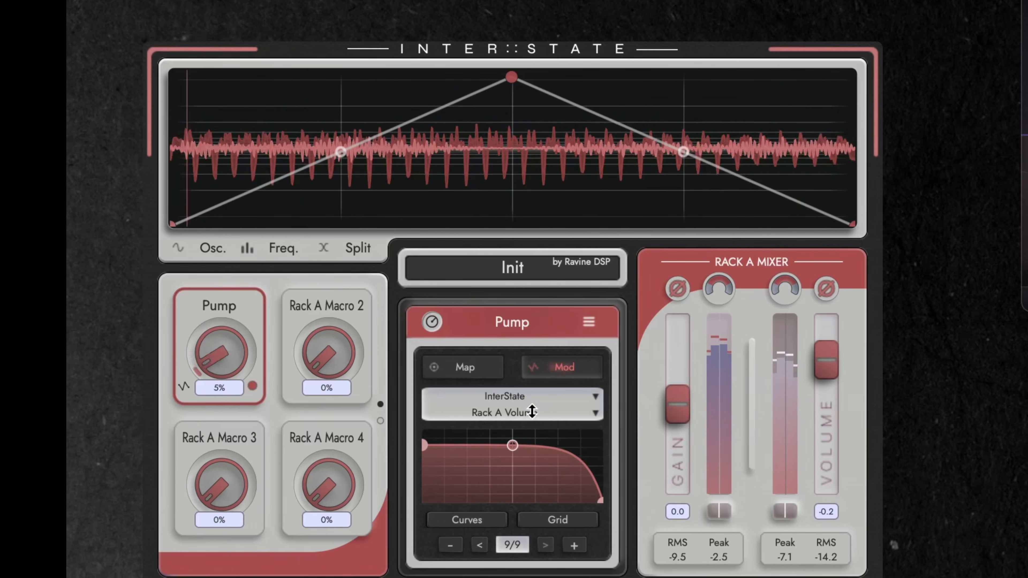
{"action": "mouse_move", "coordinate": [512, 445]}
{"action": "left_mouse_down"}
{"action": "mouse_move", "coordinate": [514, 481]}
{"action": "mouse_move", "coordinate": [520, 447]}
{"action": "left_mouse_up"}
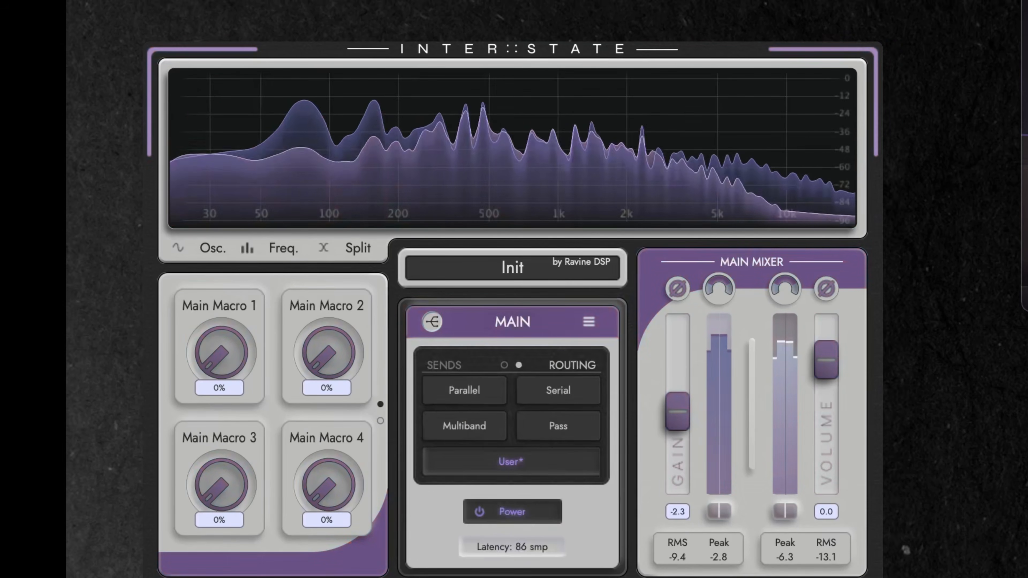
{"action": "left_click", "coordinate": [494, 515]}
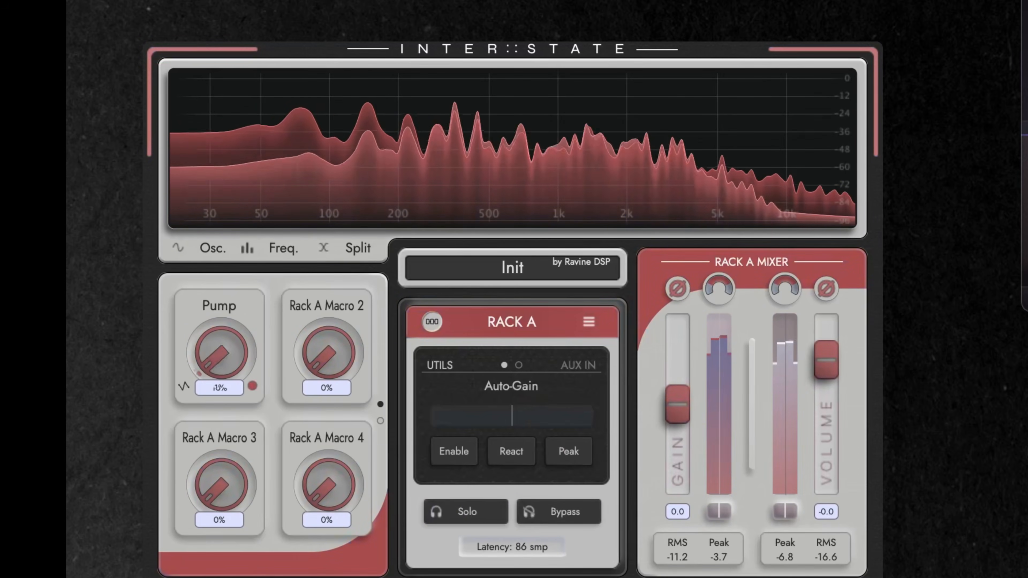
Open the Pump macro's modulation controls in Rack A and set the oscilloscope subdivision to One Bar.
{"action": "left_click", "coordinate": [227, 364]}
{"action": "left_click", "coordinate": [432, 322]}
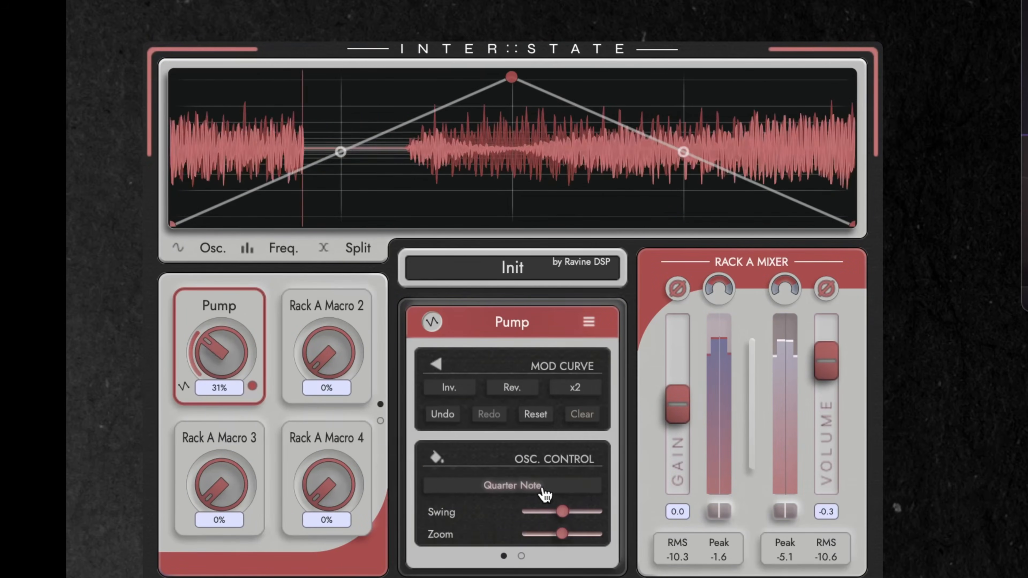
{"action": "left_click", "coordinate": [540, 489]}
{"action": "left_click", "coordinate": [495, 455]}
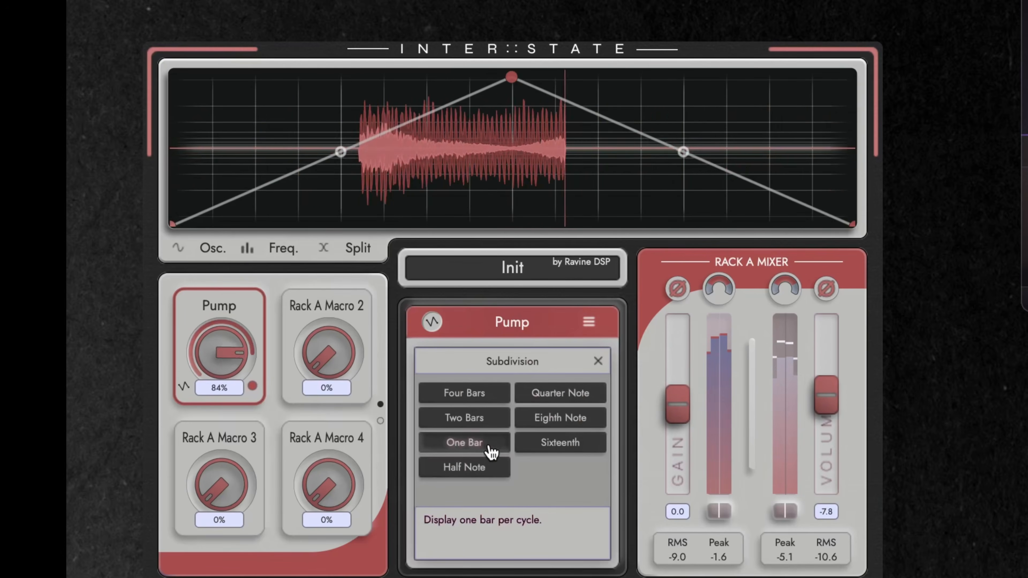
Draw a high plateau in the first third of the Pump modulation curve and pull the mid-bar peak down low.
{"action": "left_click", "coordinate": [262, 101]}
{"action": "left_click_drag", "start_coordinate": [265, 101], "coordinate": [365, 101]}
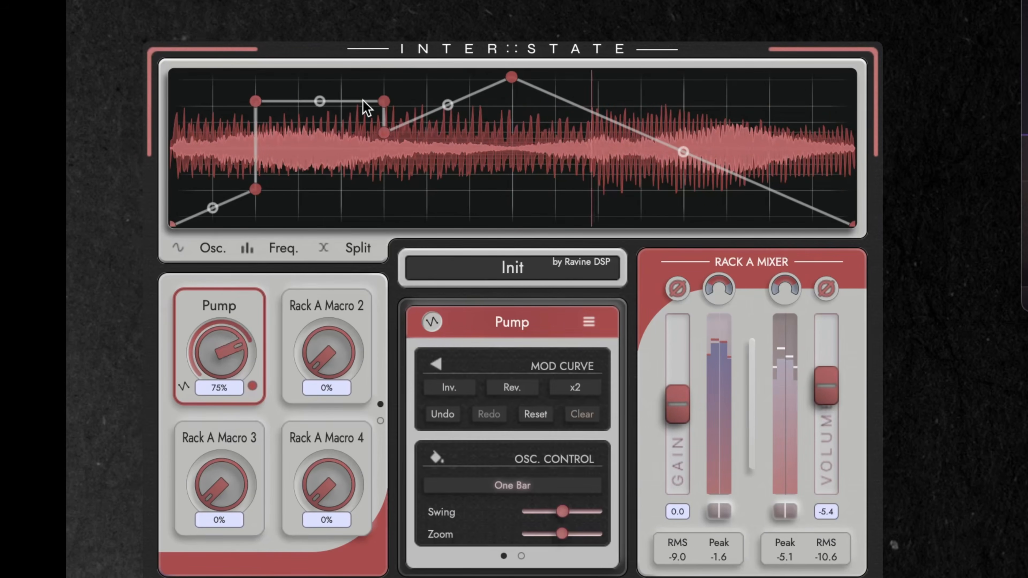
{"action": "left_click_drag", "start_coordinate": [513, 78], "coordinate": [518, 174]}
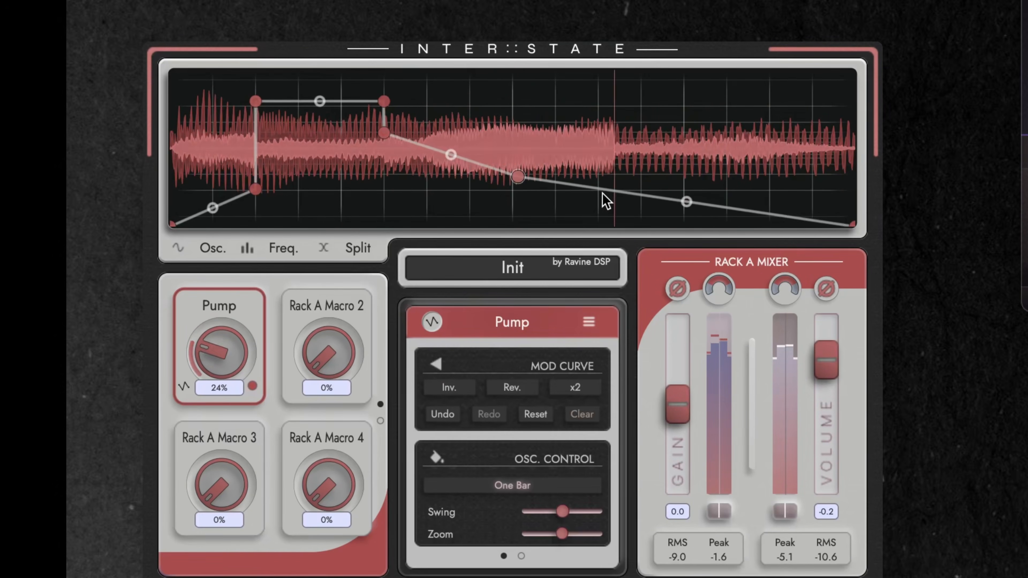
Add a high plateau near the end of the Pump modulation curve and bend the rise leading up to it into a concave curve.
{"action": "double_click", "coordinate": [713, 97]}
{"action": "left_click_drag", "start_coordinate": [615, 136], "coordinate": [616, 173]}
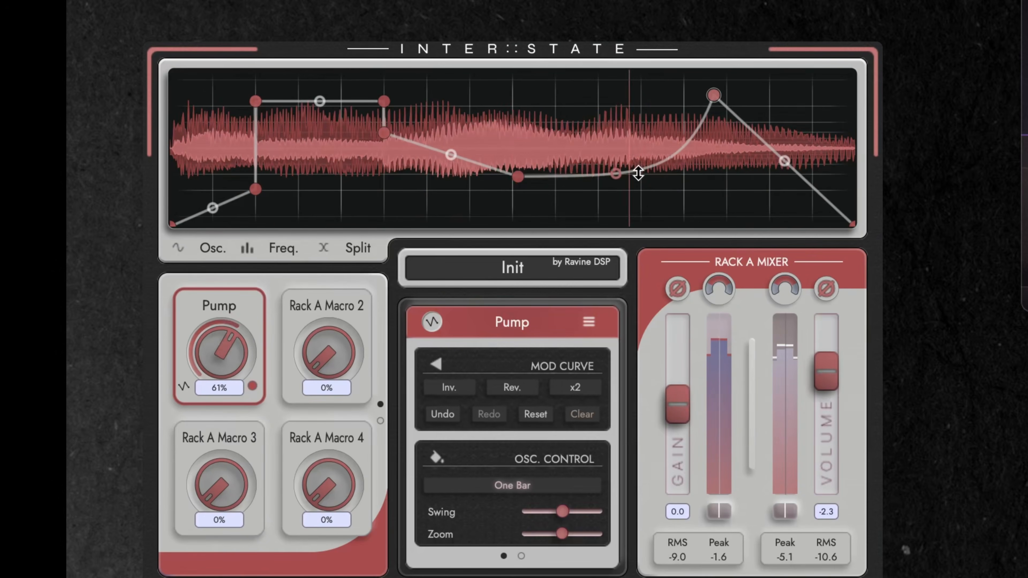
{"action": "double_click", "coordinate": [774, 133]}
{"action": "left_click_drag", "start_coordinate": [773, 133], "coordinate": [820, 93]}
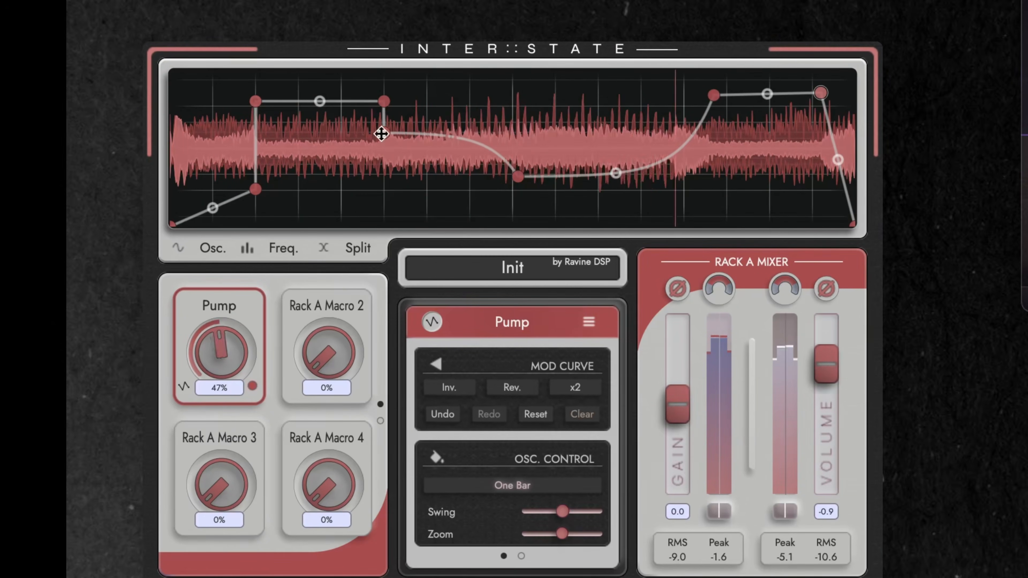
Remove the lower point at the first plateau's end and adjust the section of the Pump curve before the second plateau.
{"action": "double_click", "coordinate": [383, 133]}
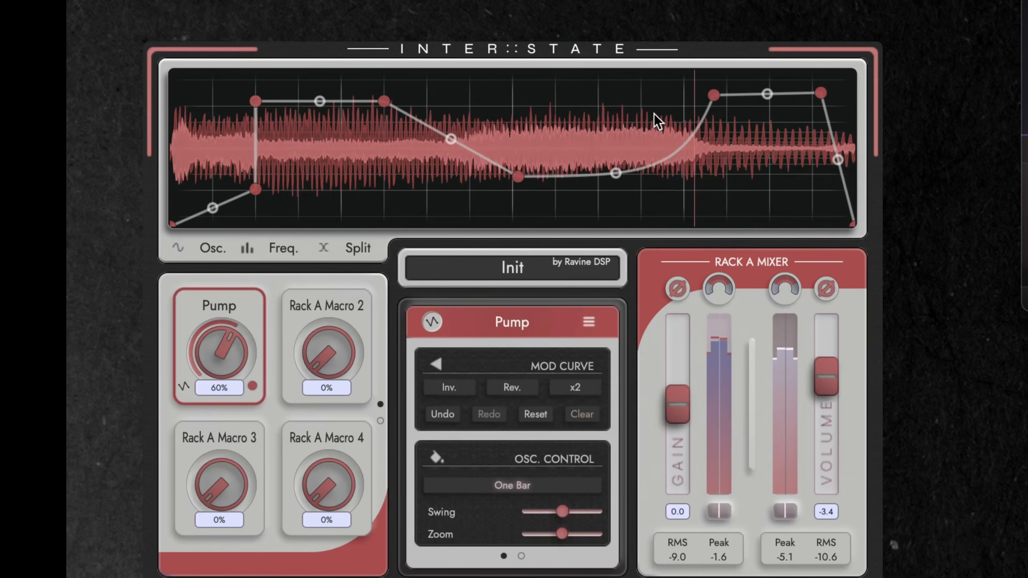
{"action": "left_click_drag", "start_coordinate": [616, 117], "coordinate": [727, 202]}
{"action": "left_click_drag", "start_coordinate": [663, 159], "coordinate": [679, 115]}
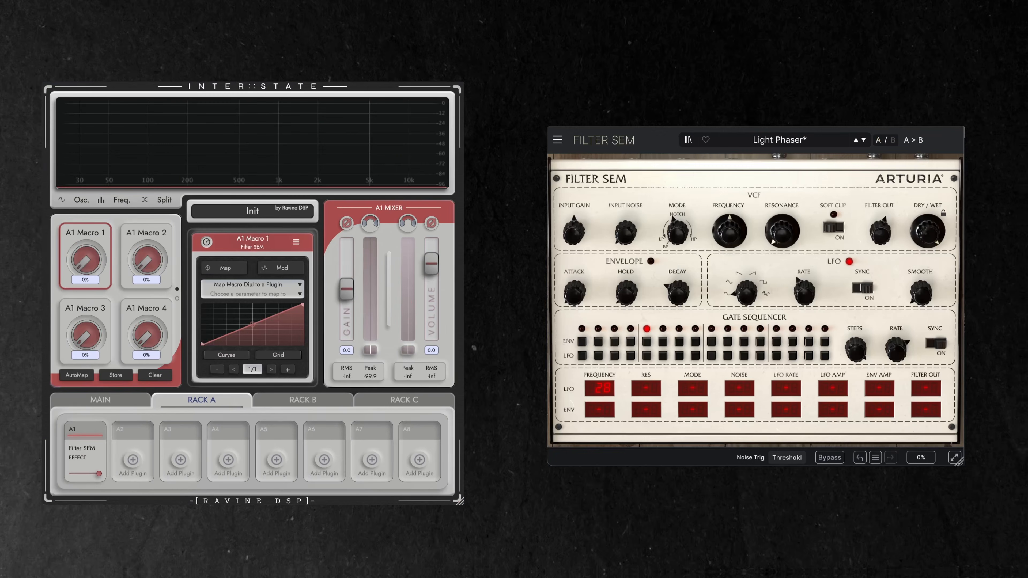
Map A1 Macro 1 to Filter SEM's Lfo Waveform using the LFO waveform knob, leaving it on Triangle.
{"action": "left_click", "coordinate": [229, 271]}
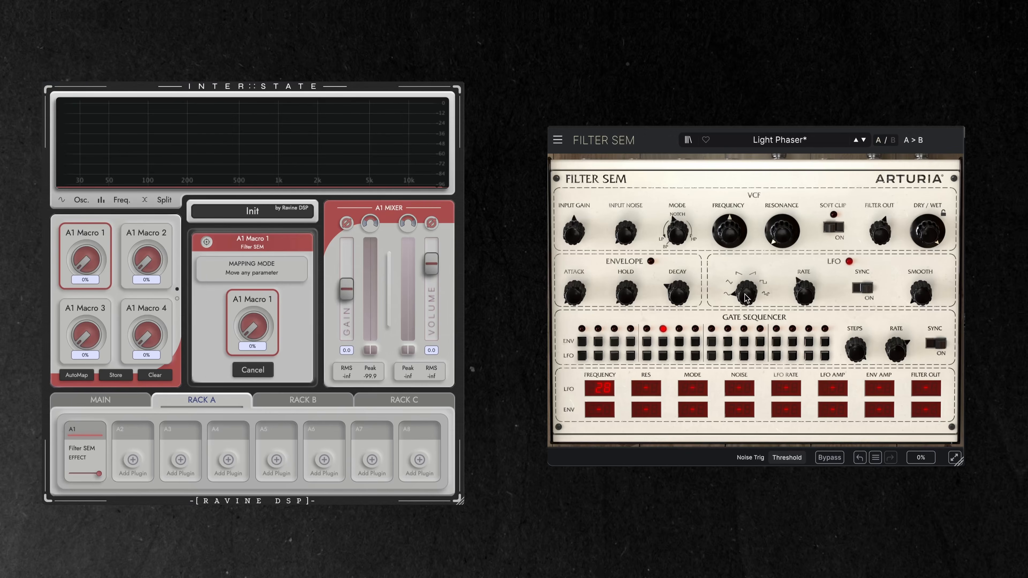
{"action": "left_click_drag", "start_coordinate": [746, 292], "coordinate": [746, 287]}
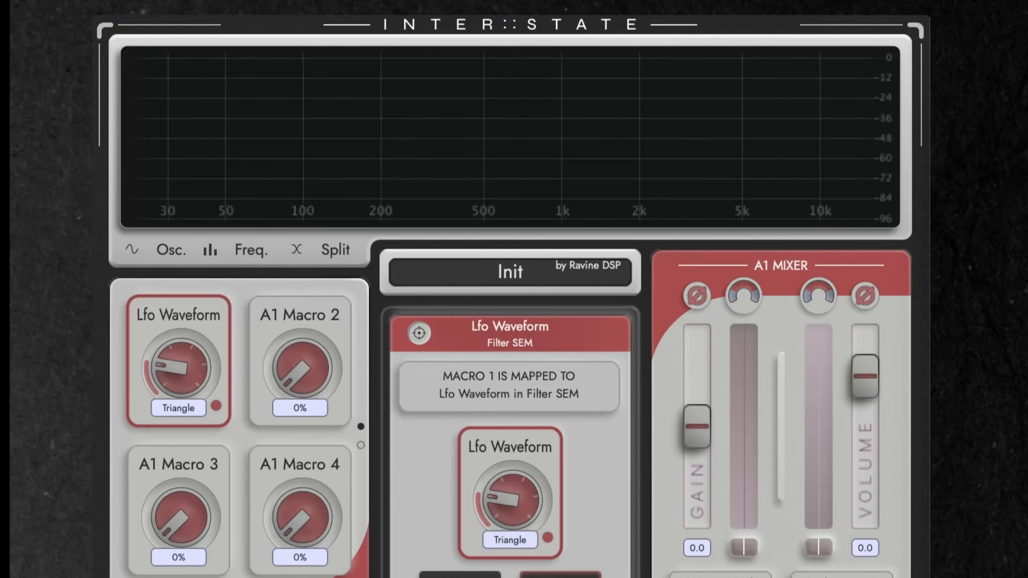
{"action": "left_click", "coordinate": [278, 370]}
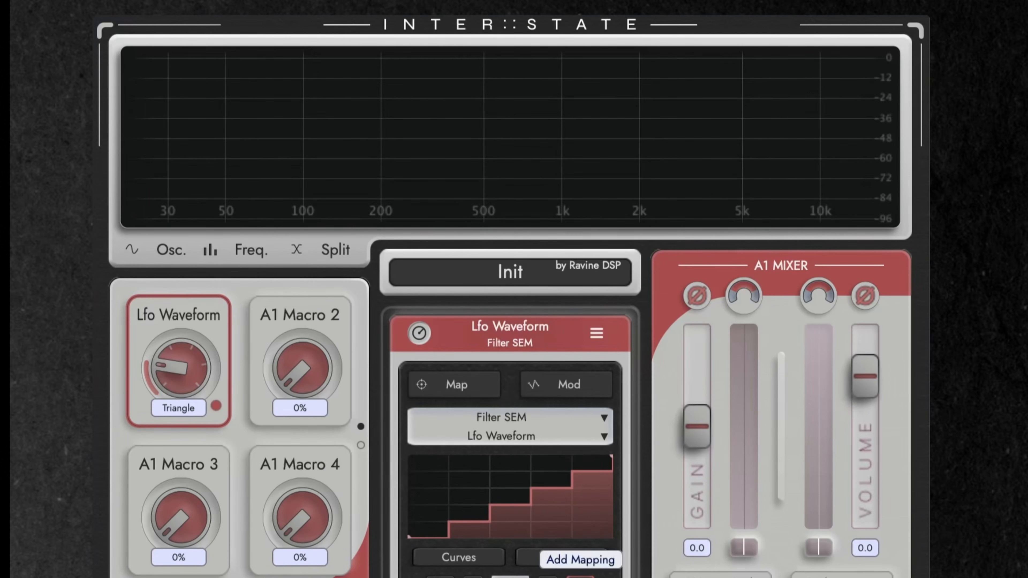
Add modulation to the Lfo Waveform macro, insert a second Saw Down segment mid-bar and widen it toward Saw Up.
{"action": "left_click", "coordinate": [585, 386]}
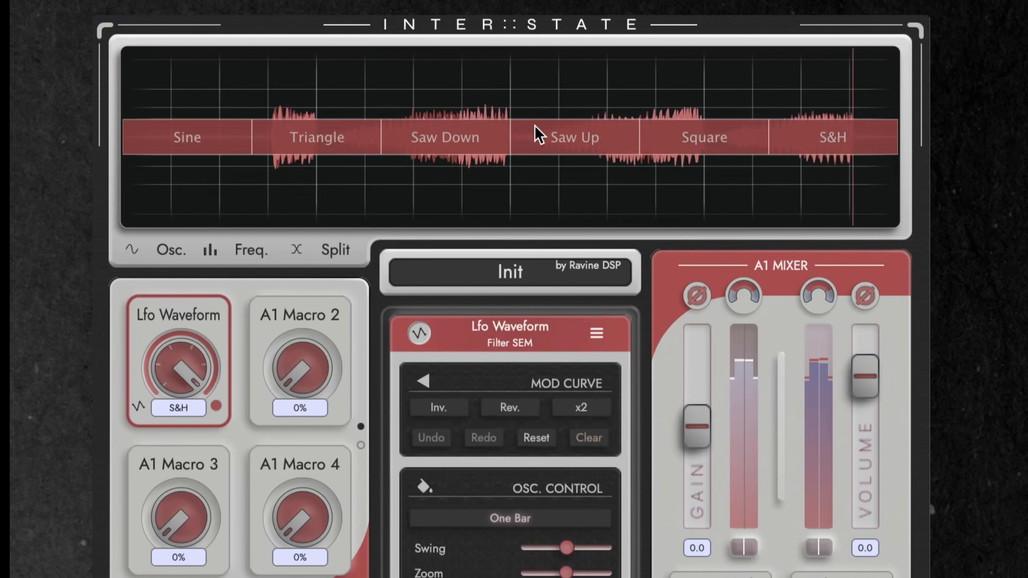
{"action": "left_click", "coordinate": [510, 107]}
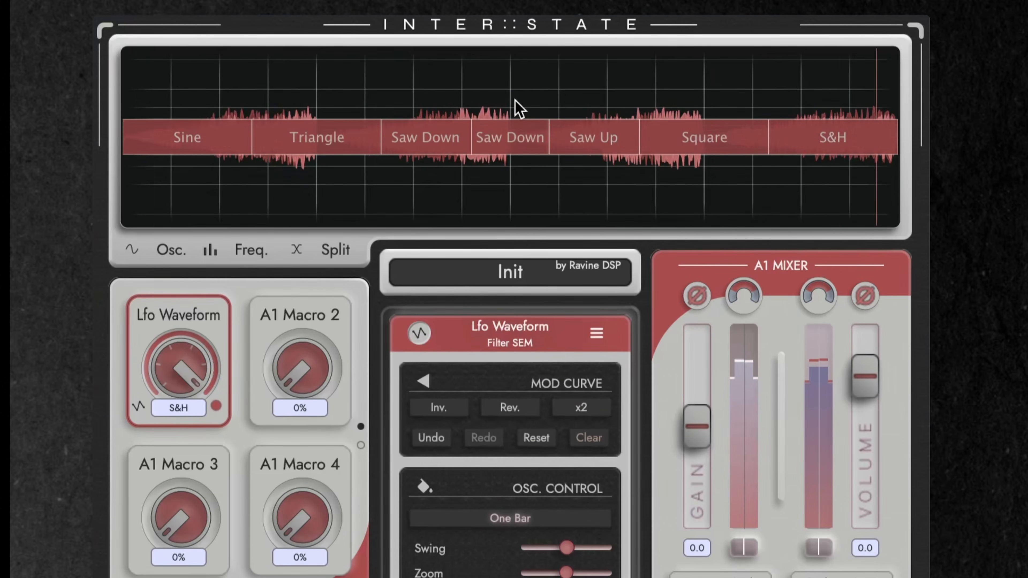
{"action": "left_click_drag", "start_coordinate": [547, 129], "coordinate": [585, 133]}
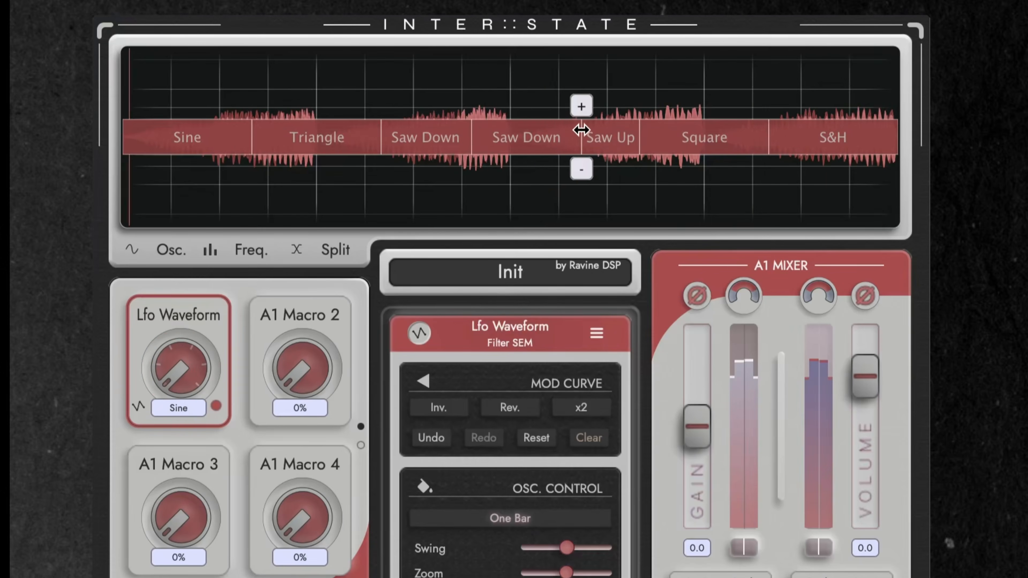
Change the inserted mid-bar segment of the Lfo Waveform modulation to Triangle.
{"action": "scroll", "coordinate": [554, 129], "scroll_direction": "up", "scroll_amount": 1}
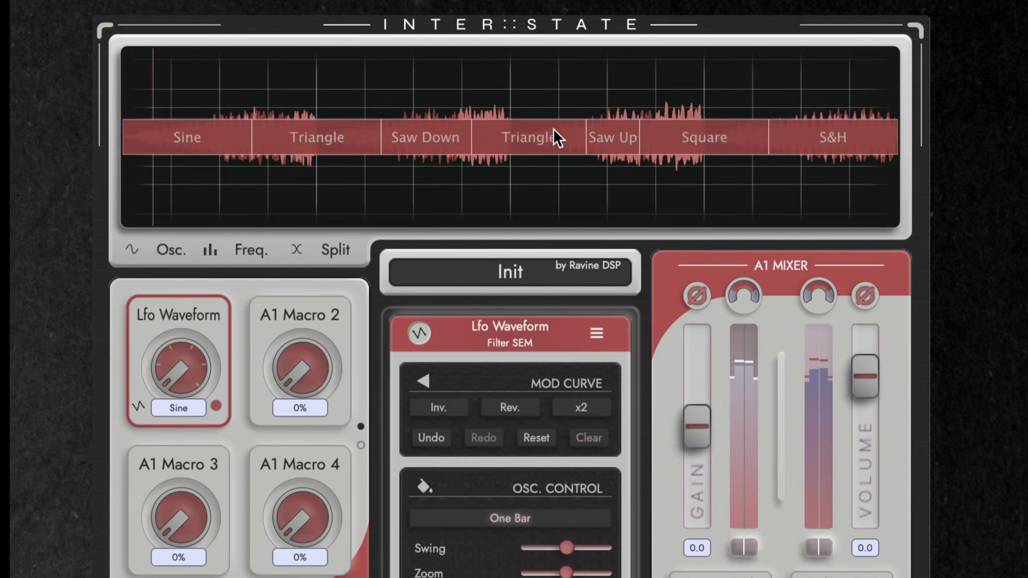
{"action": "left_click", "coordinate": [554, 141]}
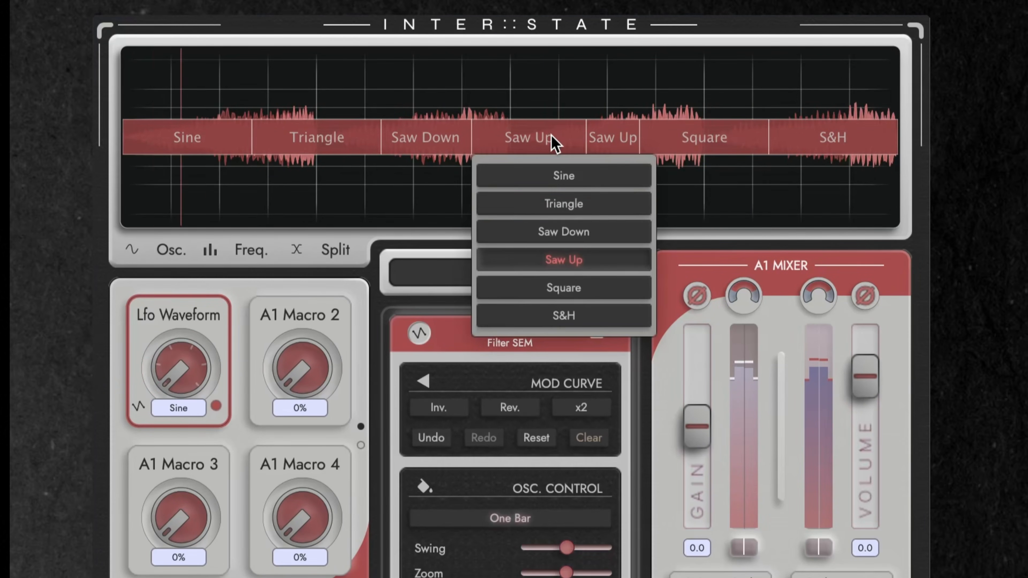
{"action": "left_click", "coordinate": [573, 204]}
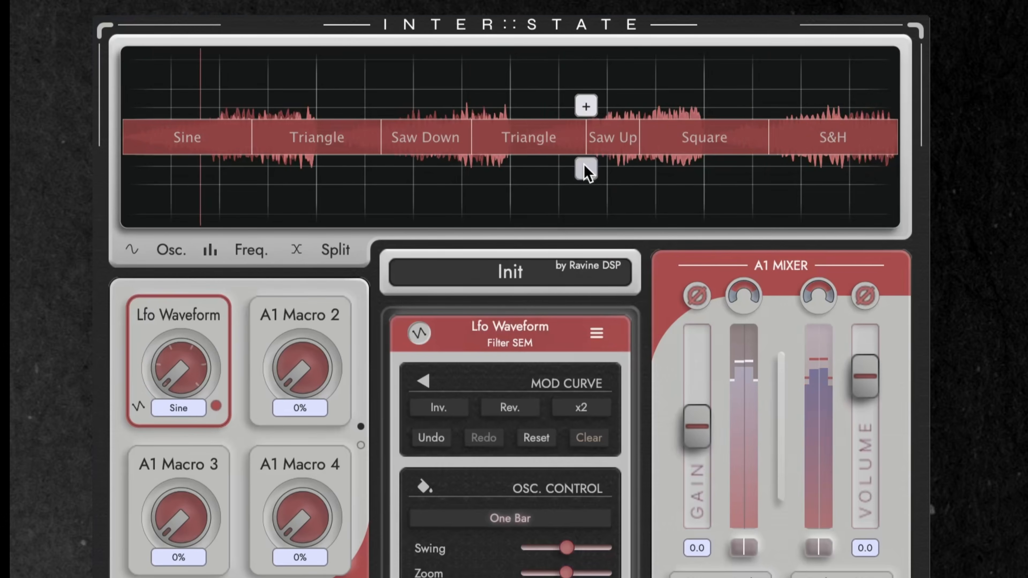
Remove the division between the inserted Triangle and Saw Up segments, and shift the starts of Square and the mid-bar segment later.
{"action": "left_click", "coordinate": [585, 169]}
{"action": "left_click_drag", "start_coordinate": [636, 143], "coordinate": [694, 146]}
{"action": "left_click_drag", "start_coordinate": [469, 139], "coordinate": [492, 139]}
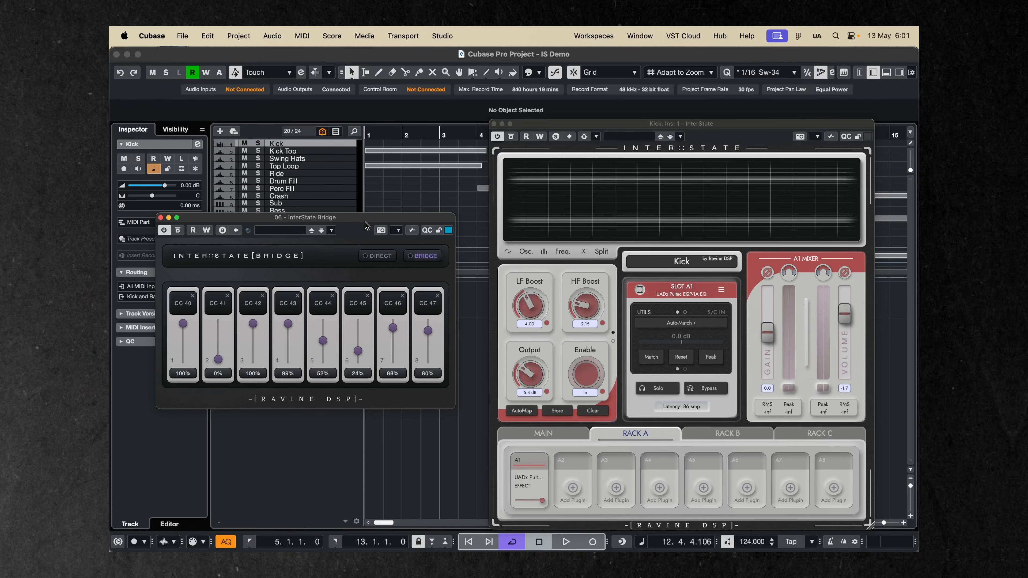
Show the Direct instance grid in InterState Bridge, expand the Kick instance's controls, and select Pro-Q 4 in its Rack B slot B2.
{"action": "left_click", "coordinate": [377, 256]}
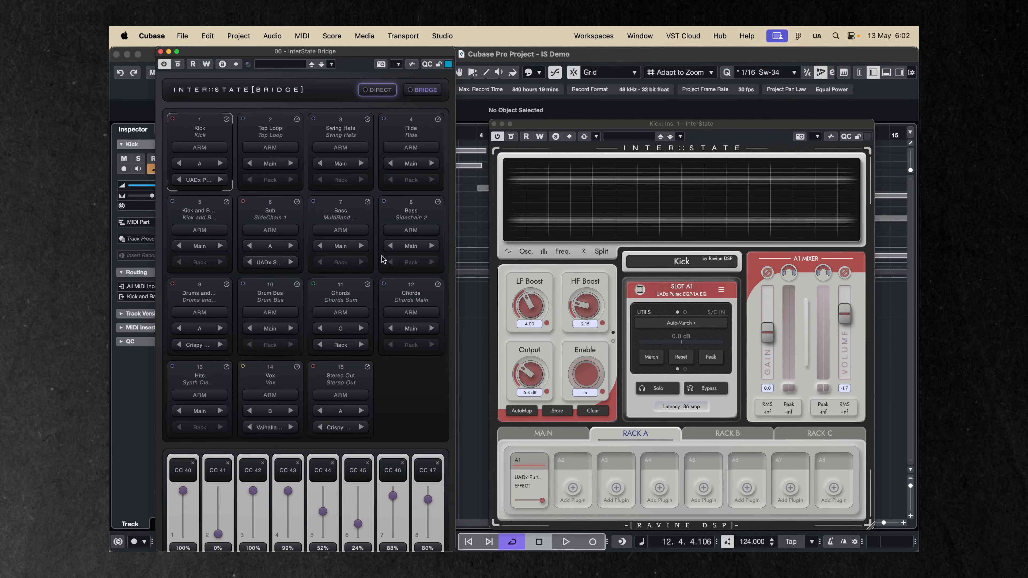
{"action": "left_click", "coordinate": [432, 96]}
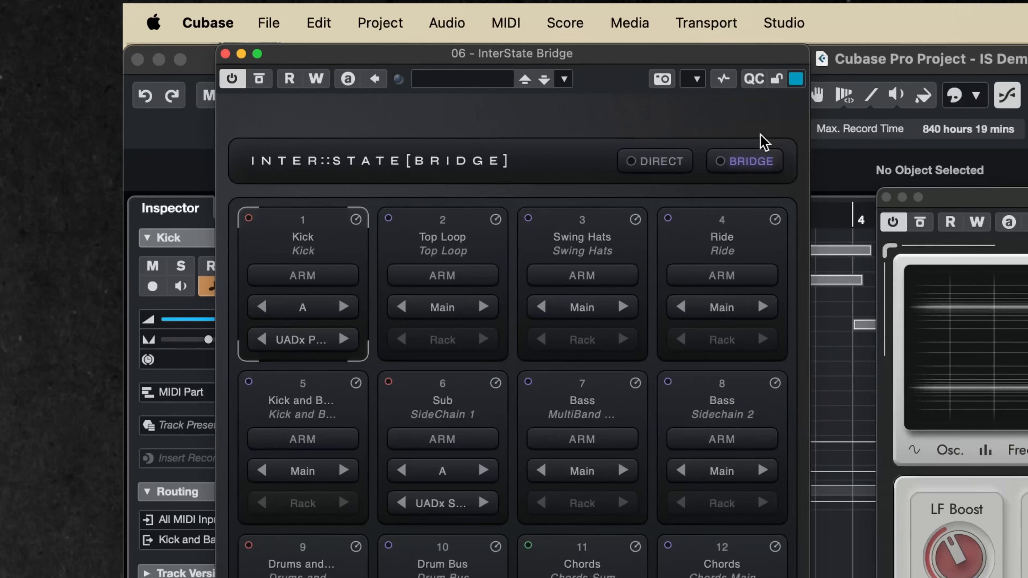
{"action": "left_click", "coordinate": [356, 219]}
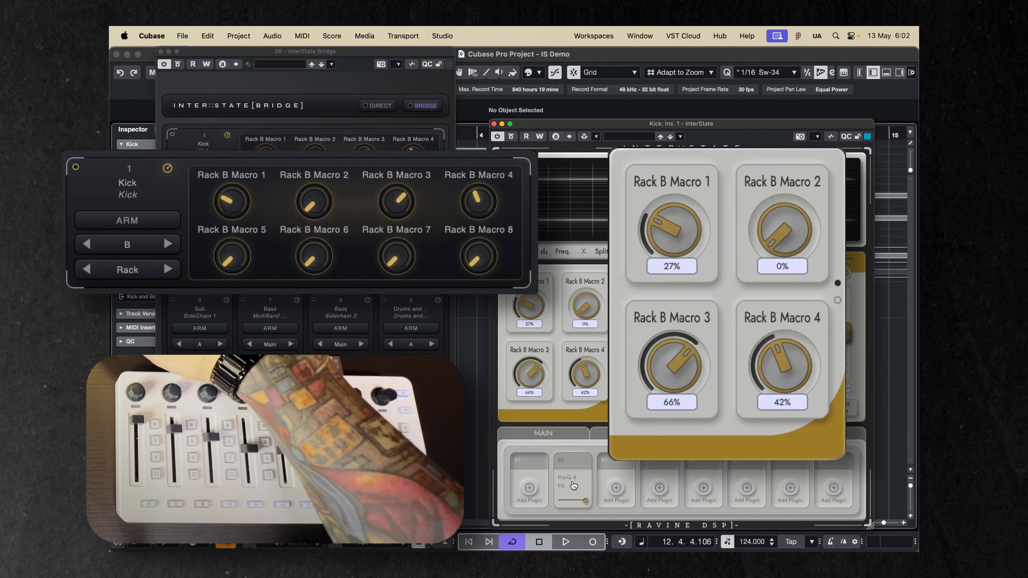
{"action": "left_click", "coordinate": [581, 464]}
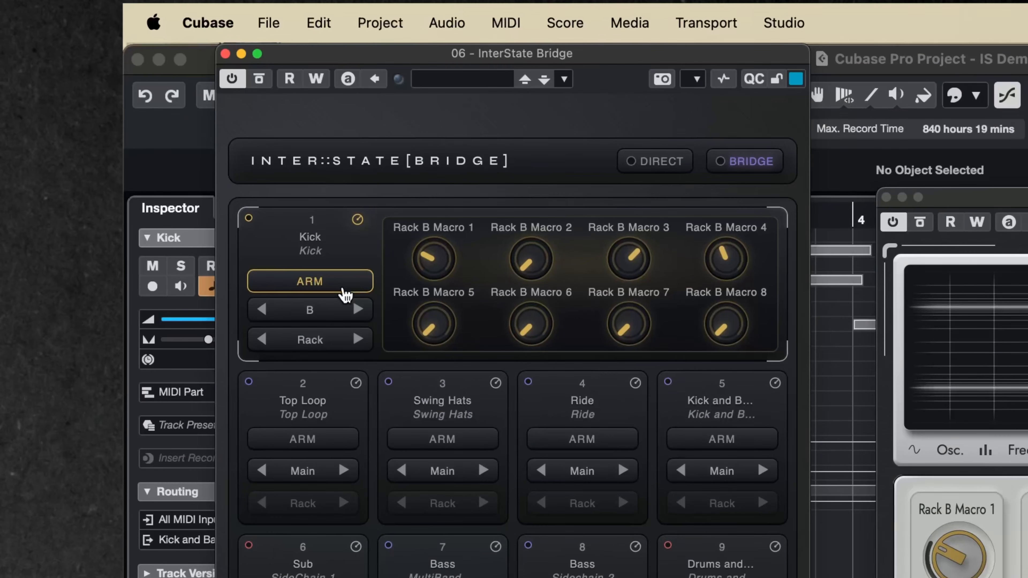
Switch the Kick instance to its mixer controls in the Bridge and expand the Chords Sum instance.
{"action": "left_click", "coordinate": [774, 291]}
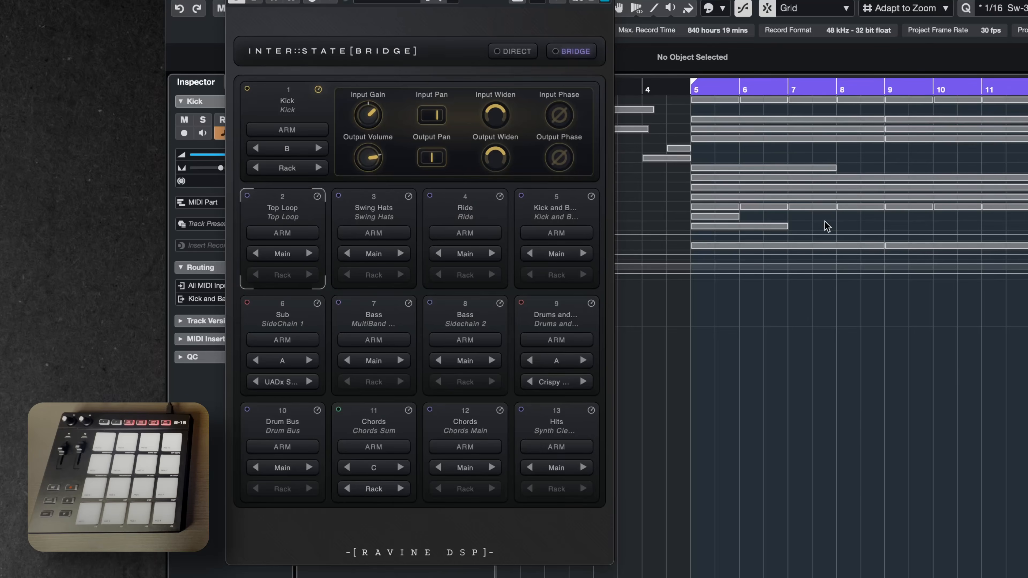
{"action": "left_click", "coordinate": [409, 412]}
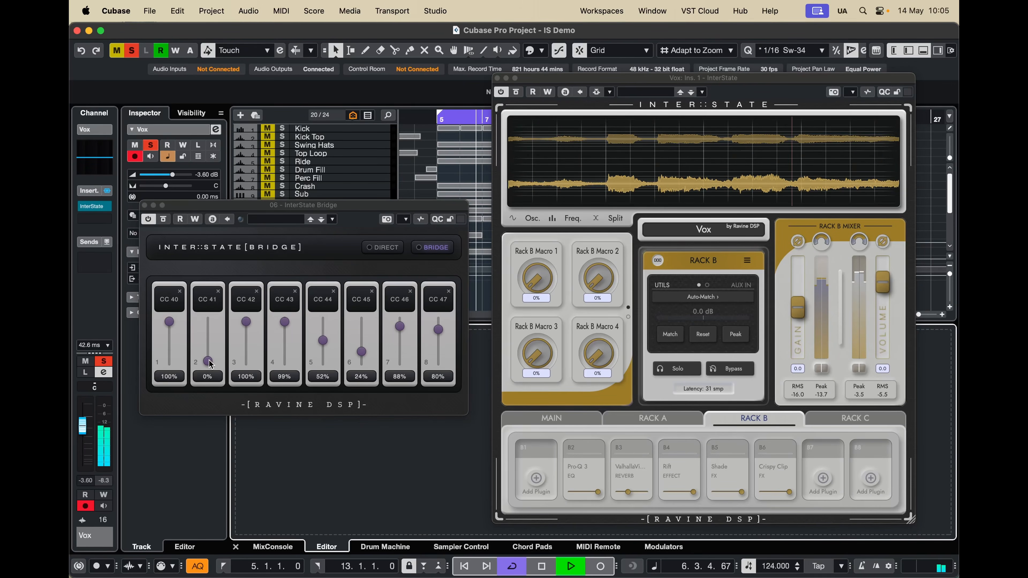
Raise the Bridge's CC 41 fader and set Vox Rack B's level utility to Auto-Match with the Peak submode.
{"action": "left_click_drag", "start_coordinate": [208, 361], "coordinate": [227, 310]}
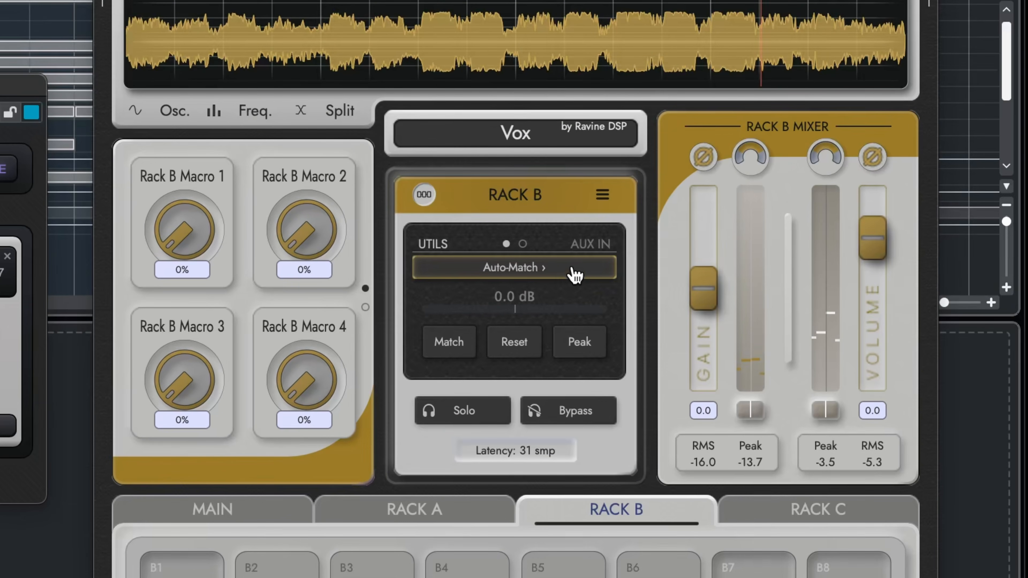
{"action": "left_click", "coordinate": [574, 450]}
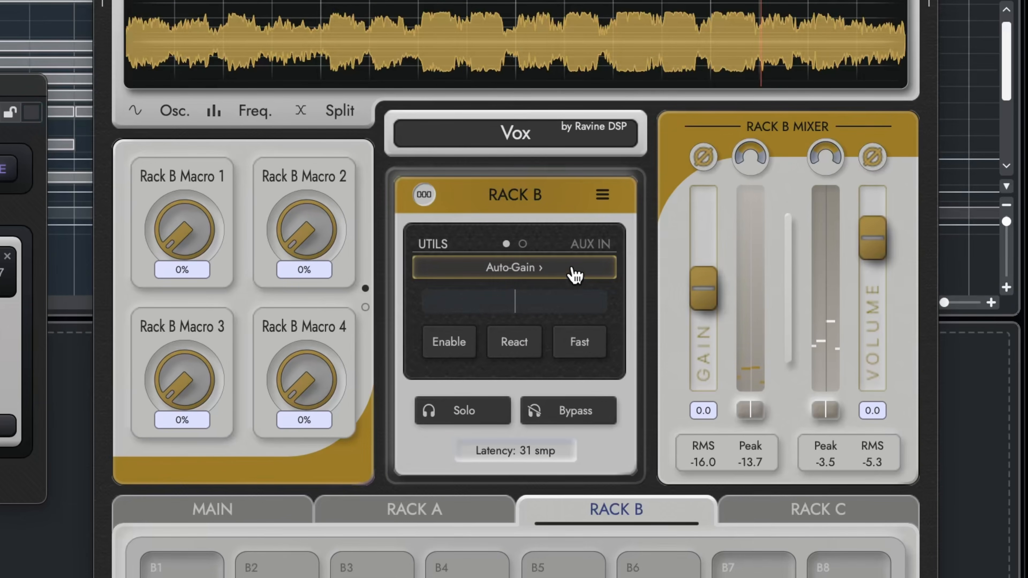
{"action": "left_click", "coordinate": [575, 275]}
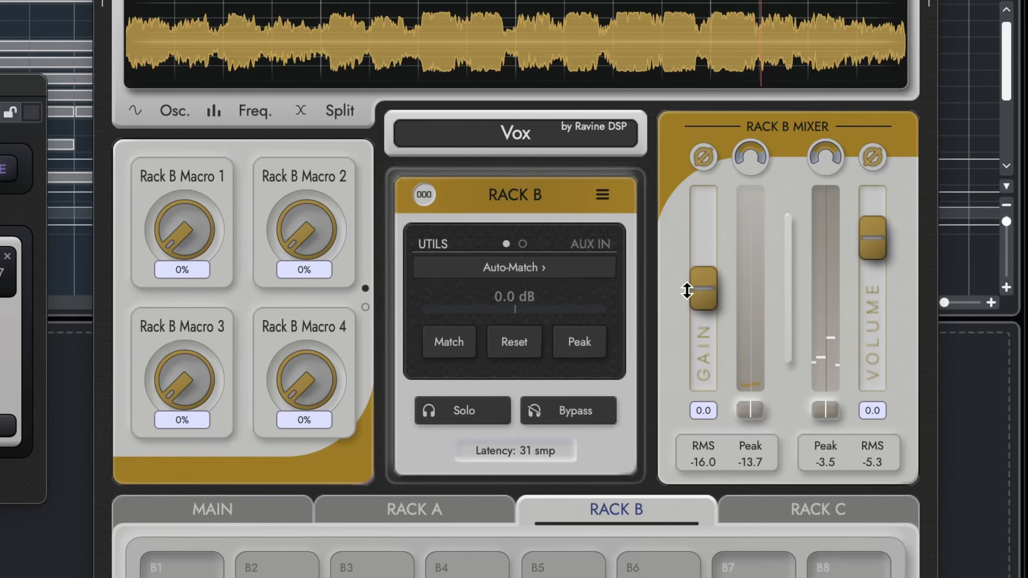
{"action": "left_click", "coordinate": [588, 348]}
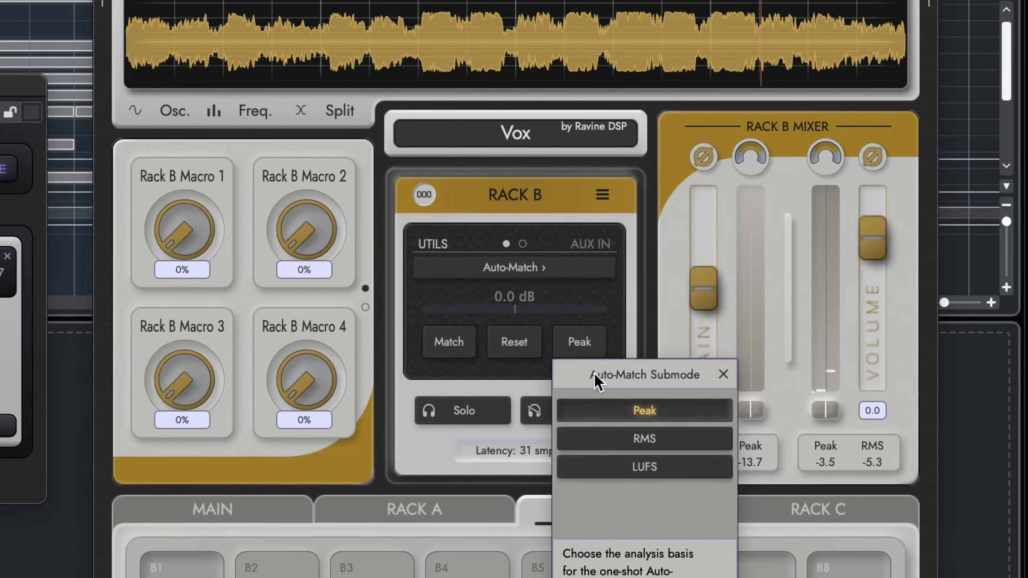
{"action": "left_click", "coordinate": [602, 407]}
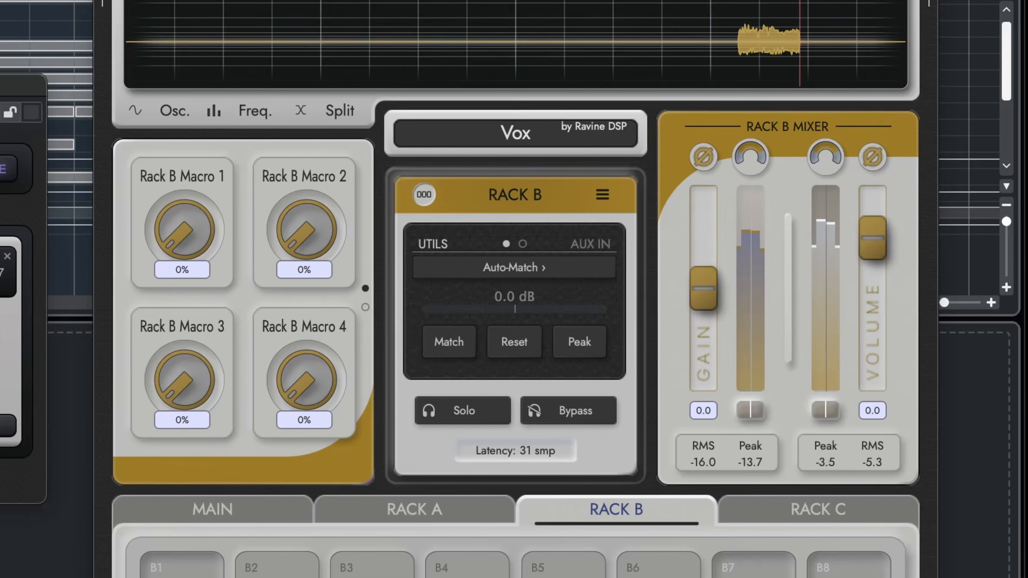
Run Auto-Match on Vox Rack B, and raise CC 41 in the Bridge to 100% to compare levels.
{"action": "left_click", "coordinate": [449, 353]}
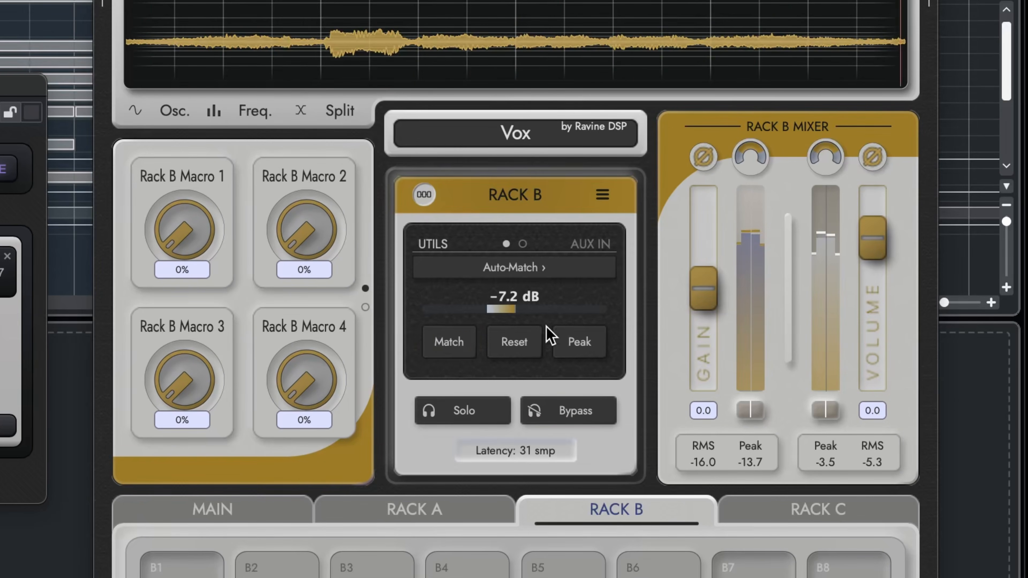
{"action": "left_click", "coordinate": [831, 465]}
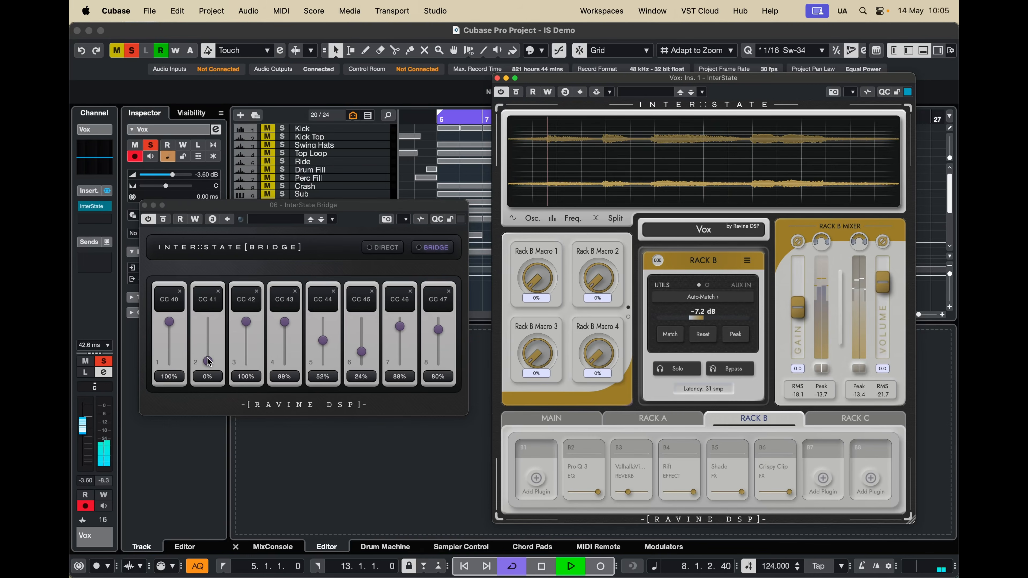
{"action": "left_click_drag", "start_coordinate": [208, 362], "coordinate": [220, 318]}
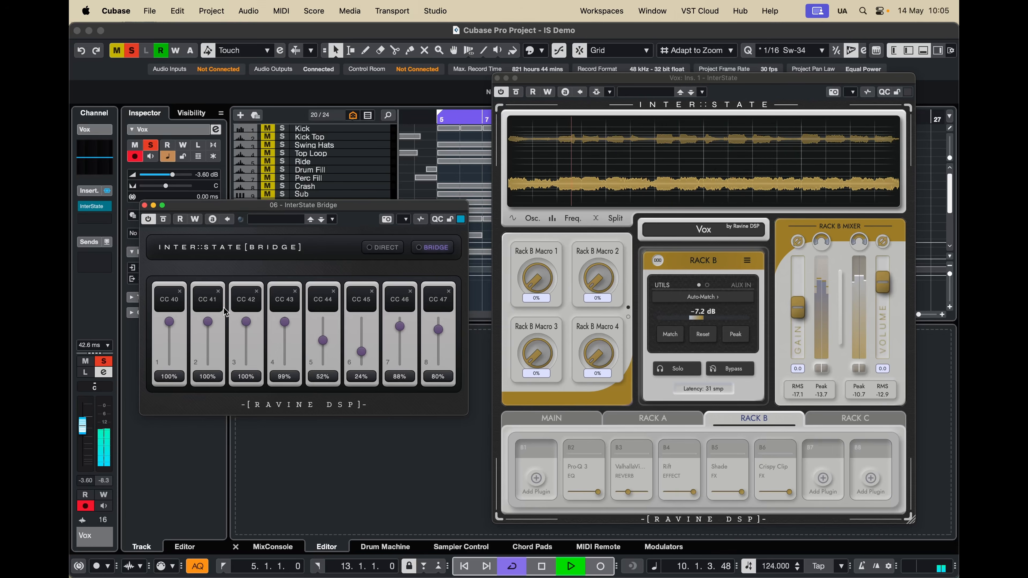
{"action": "key", "text": "space"}
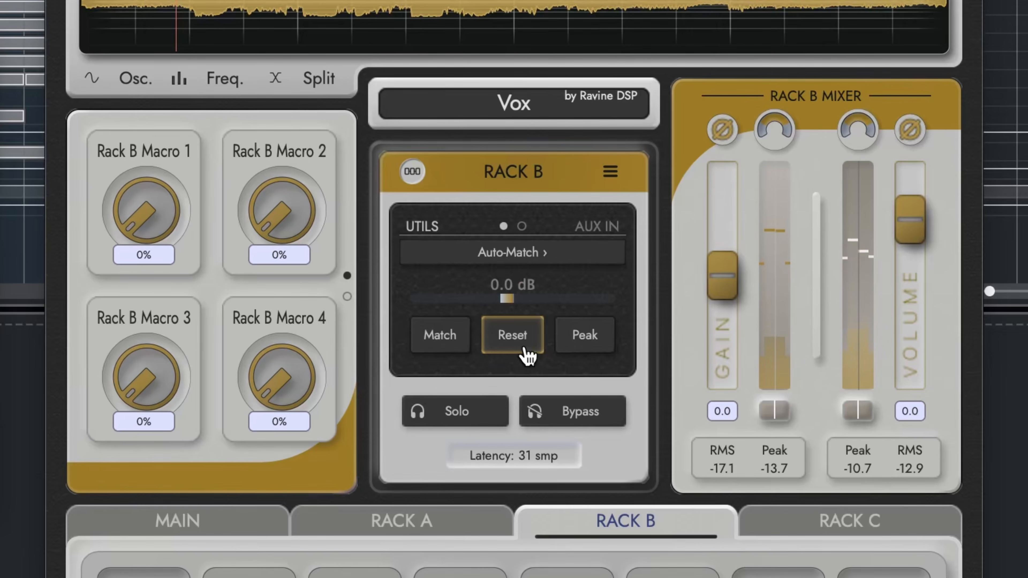
Reset Rack B's Auto-Match gain and enable Auto-Gain in Fast mode.
{"action": "left_click", "coordinate": [527, 357]}
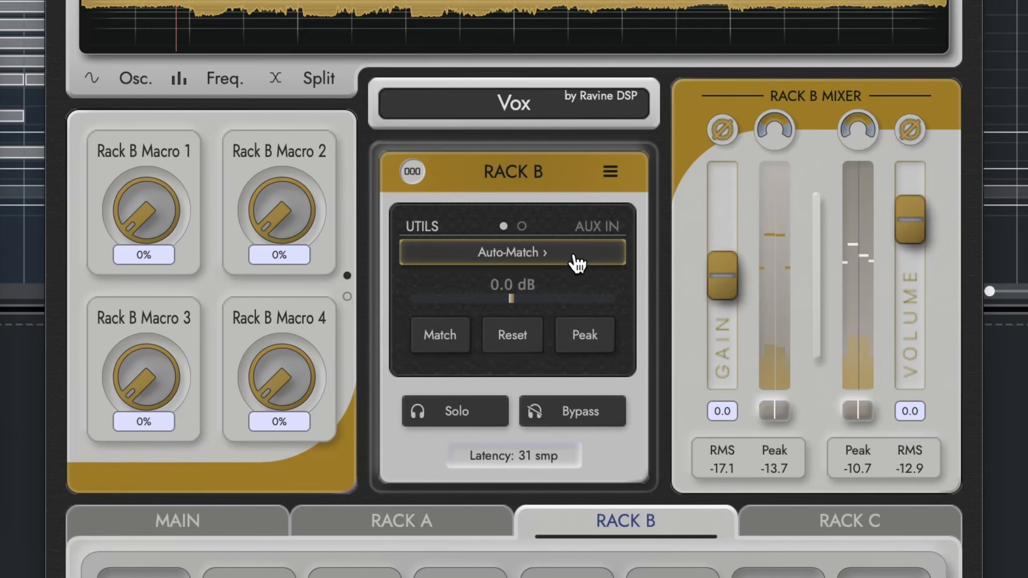
{"action": "left_click", "coordinate": [587, 254]}
{"action": "left_click", "coordinate": [600, 349]}
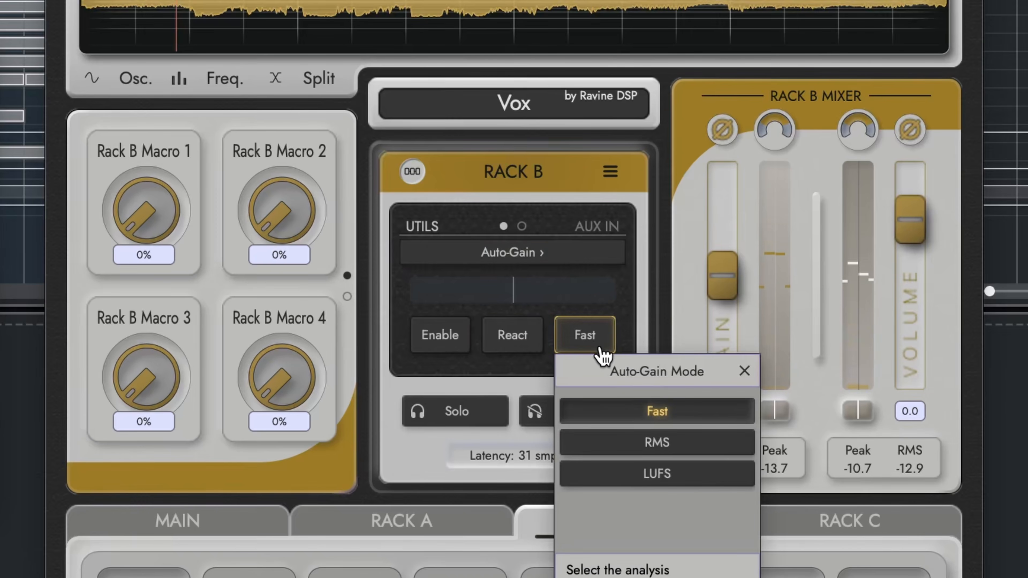
{"action": "left_click", "coordinate": [608, 411]}
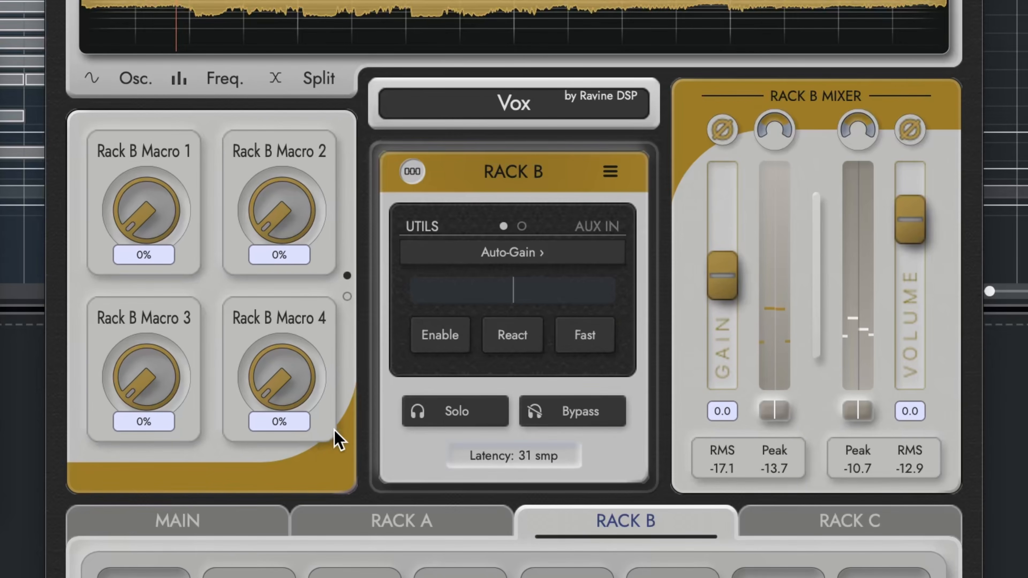
{"action": "left_click", "coordinate": [446, 344]}
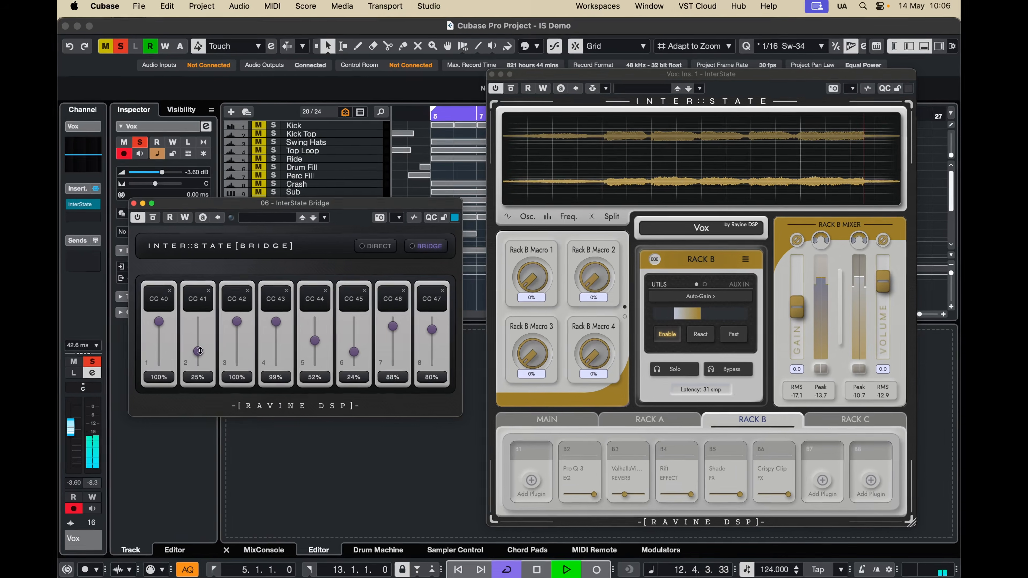
Sweep CC 41 up to 100% and back down to 0% with Auto-Gain running, and stop playback.
{"action": "left_click_drag", "start_coordinate": [200, 351], "coordinate": [214, 309]}
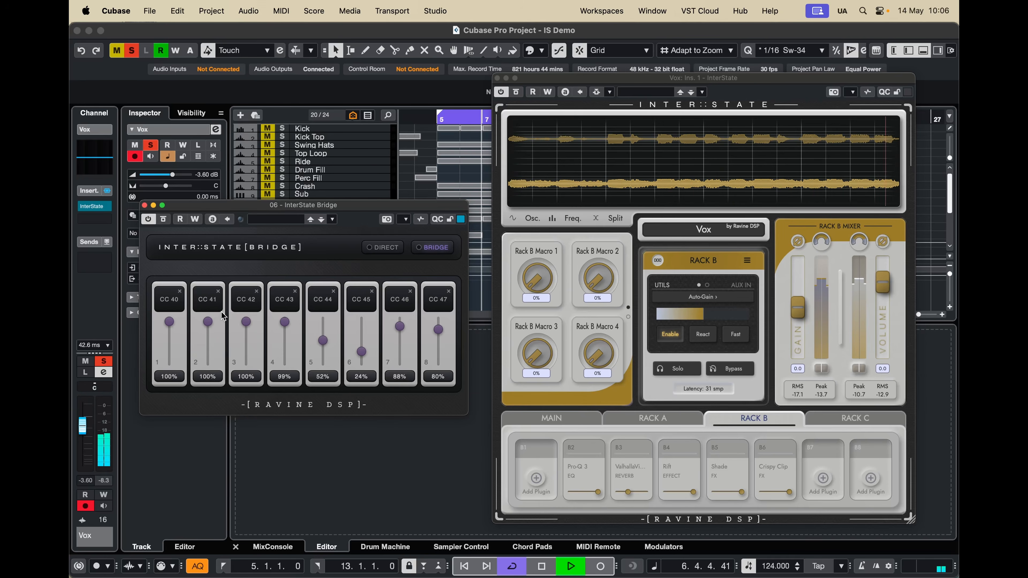
{"action": "left_click_drag", "start_coordinate": [218, 323], "coordinate": [222, 372]}
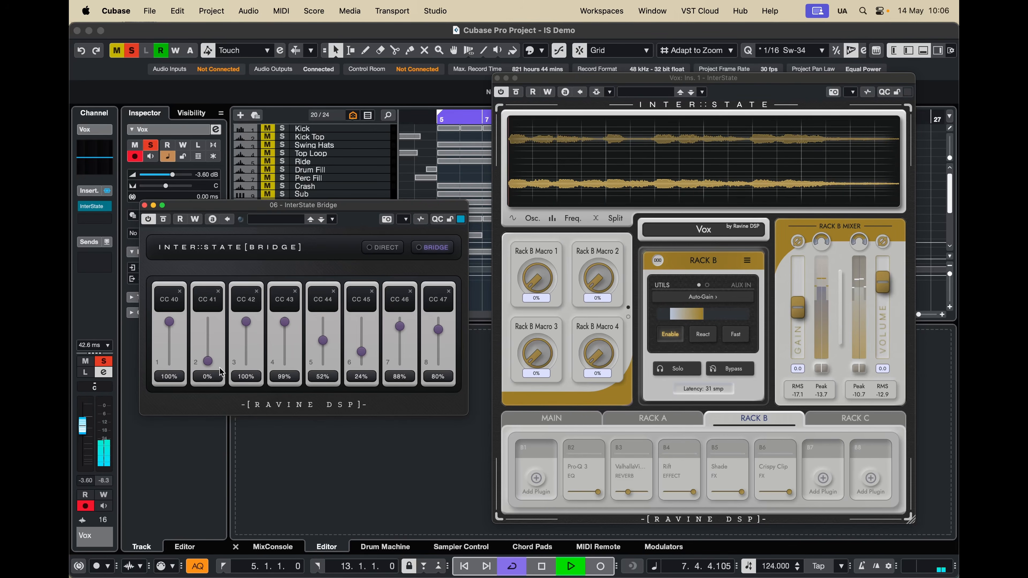
{"action": "key", "text": "space"}
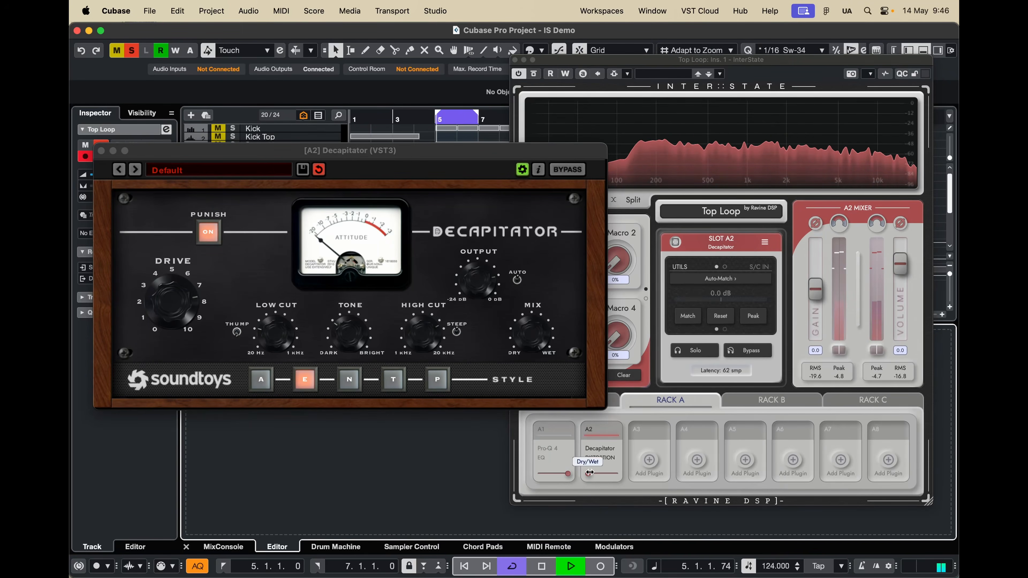
Set Decapitator in Top Loop's slot A2 to 8x oversampling and raise its dry/wet mix to fully wet.
{"action": "left_click_drag", "start_coordinate": [589, 473], "coordinate": [617, 473]}
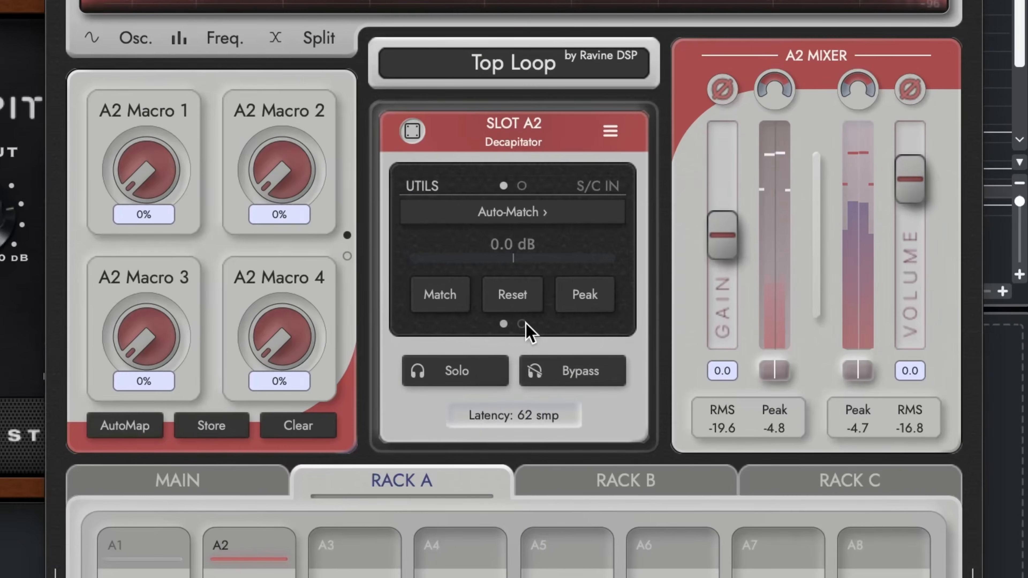
{"action": "left_click", "coordinate": [675, 329]}
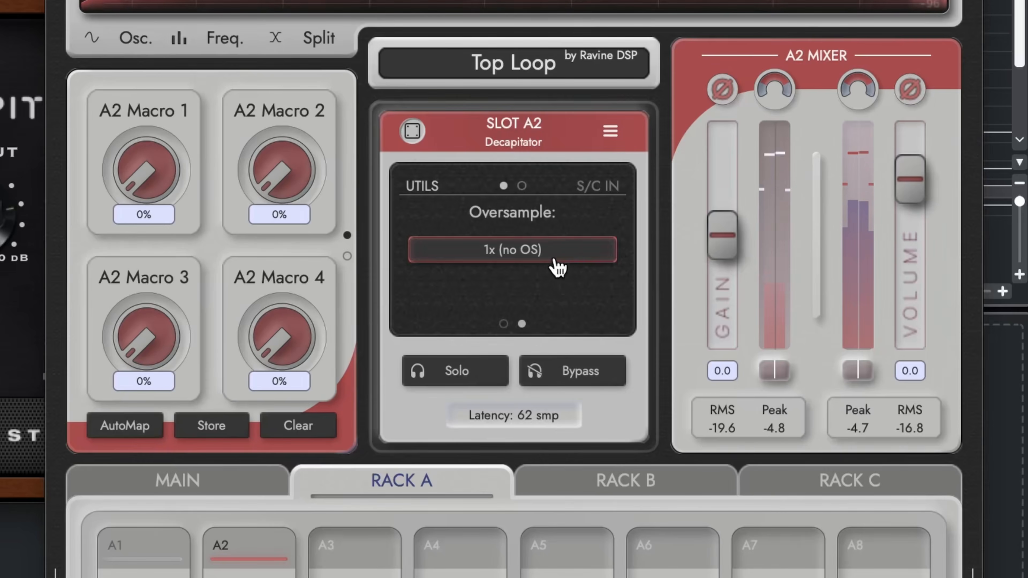
{"action": "left_click", "coordinate": [693, 287]}
{"action": "left_click", "coordinate": [534, 421]}
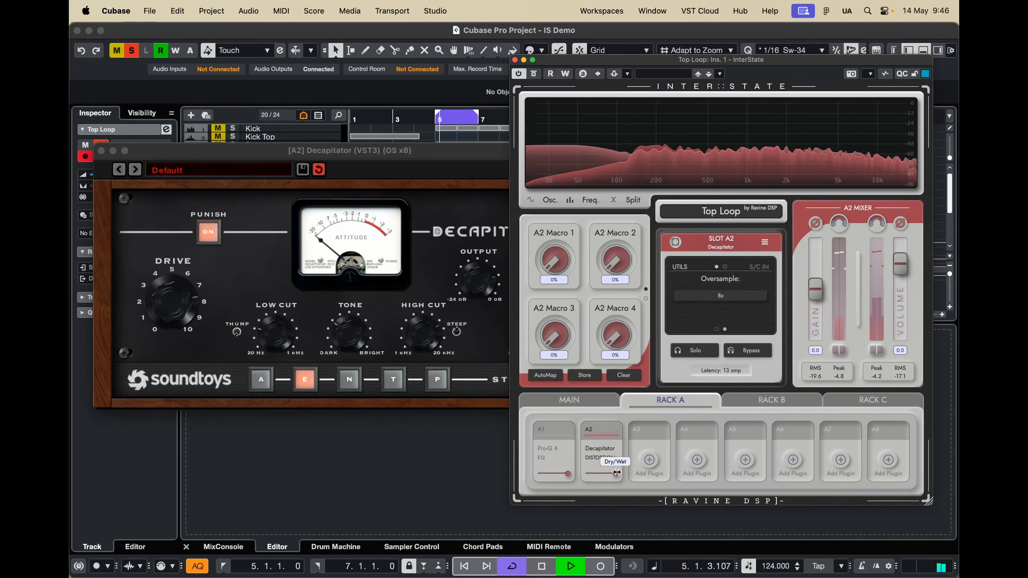
{"action": "left_click_drag", "start_coordinate": [574, 473], "coordinate": [648, 467]}
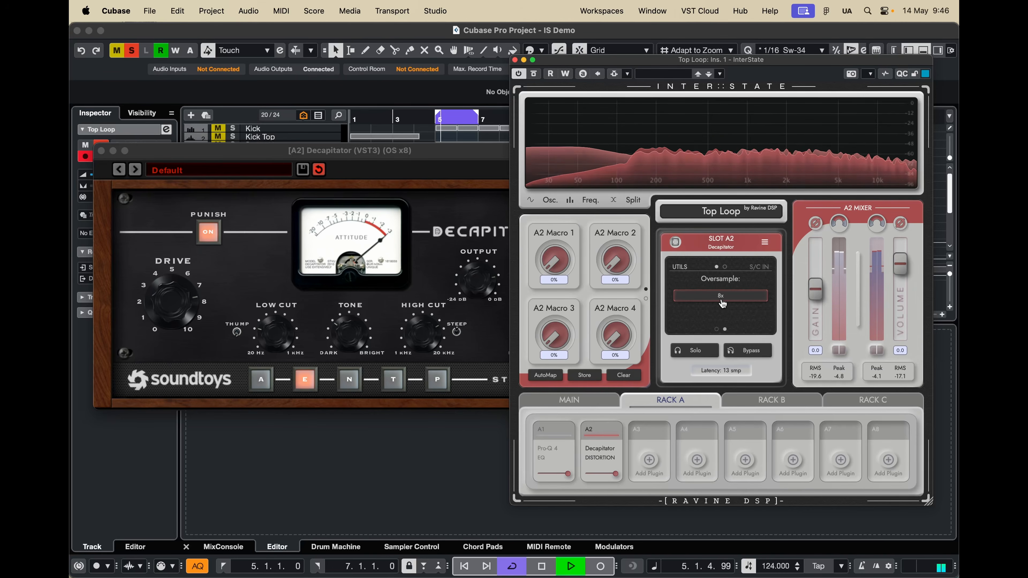
{"action": "left_click", "coordinate": [721, 296]}
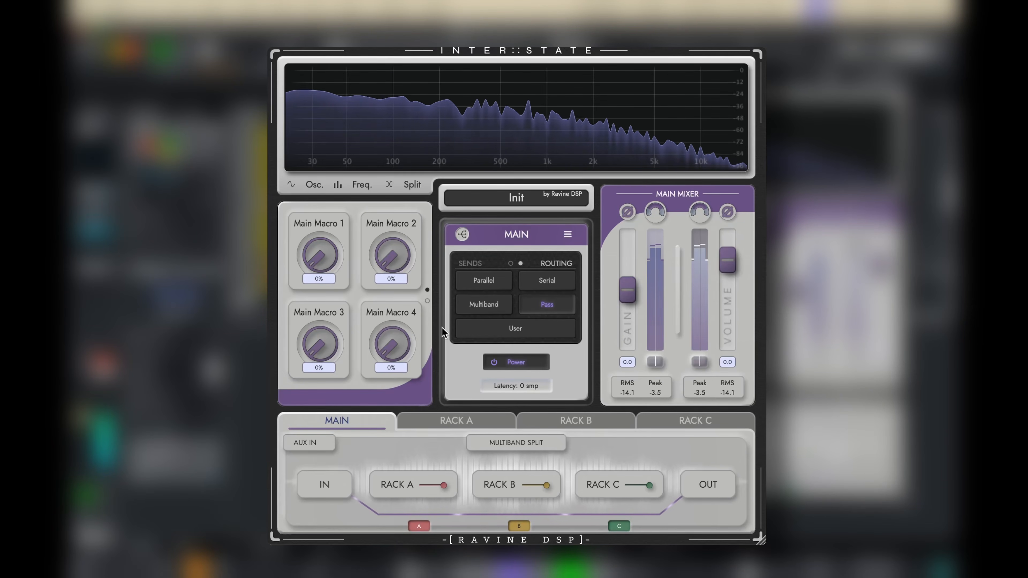
Switch the main routing to Multiband, and set the low band to Mono with a raised gain.
{"action": "left_click", "coordinate": [492, 306]}
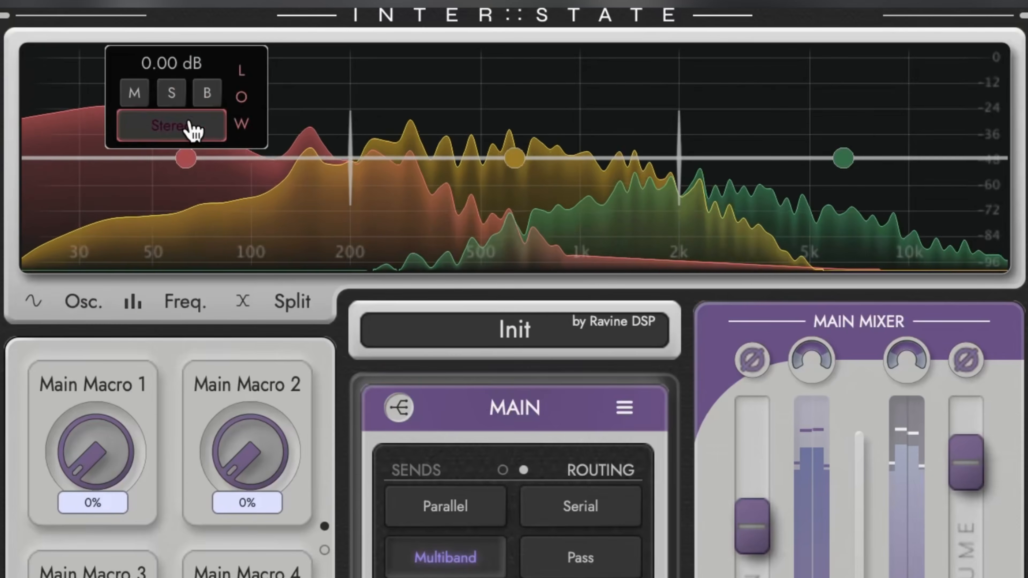
{"action": "left_click", "coordinate": [201, 128]}
{"action": "left_click", "coordinate": [210, 209]}
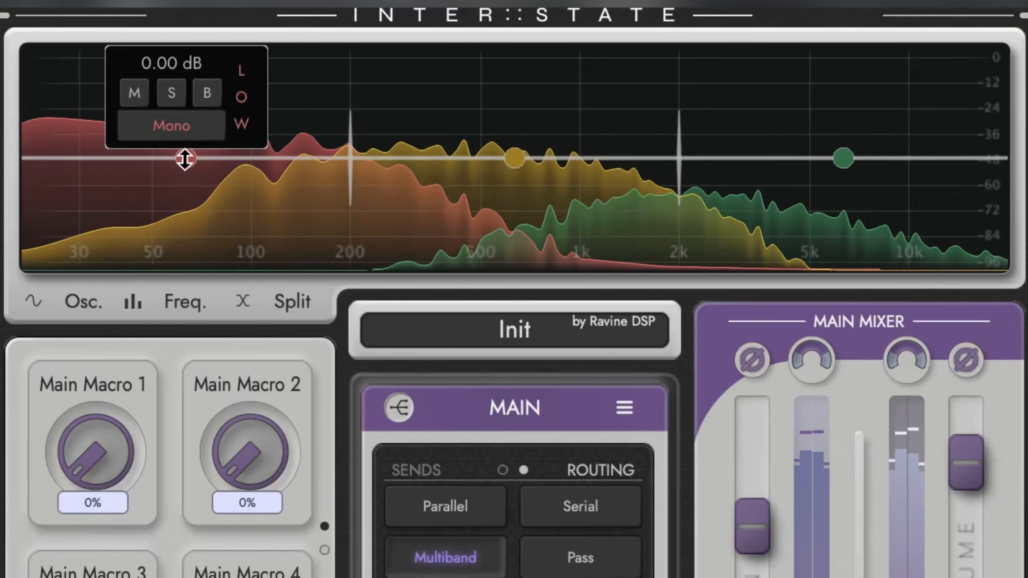
{"action": "left_click_drag", "start_coordinate": [185, 158], "coordinate": [189, 103]}
Set the high band to Side and raise its gain to about 6.95 dB.
{"action": "mouse_move", "coordinate": [839, 152]}
{"action": "left_click", "coordinate": [844, 131]}
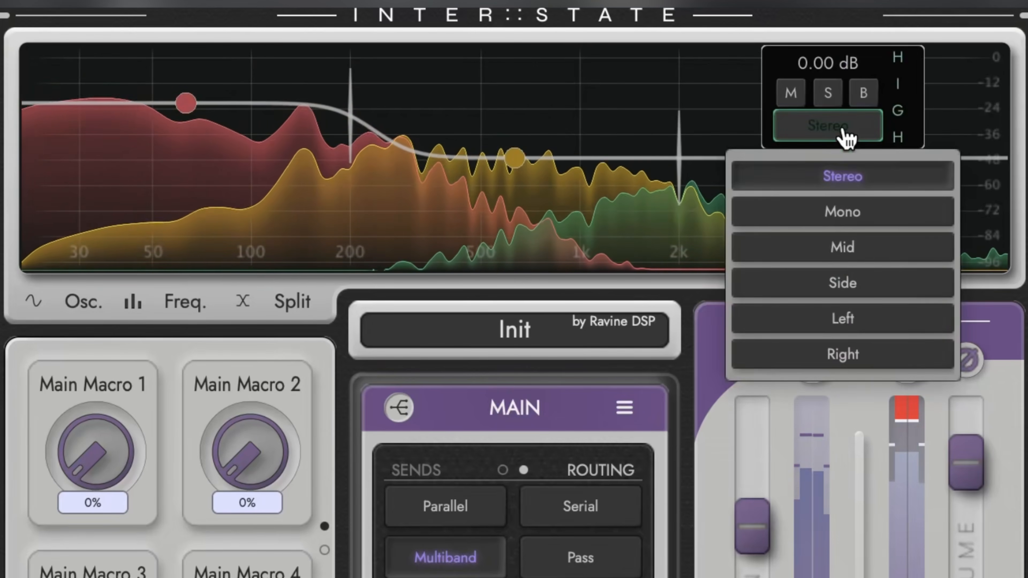
{"action": "left_click", "coordinate": [866, 285]}
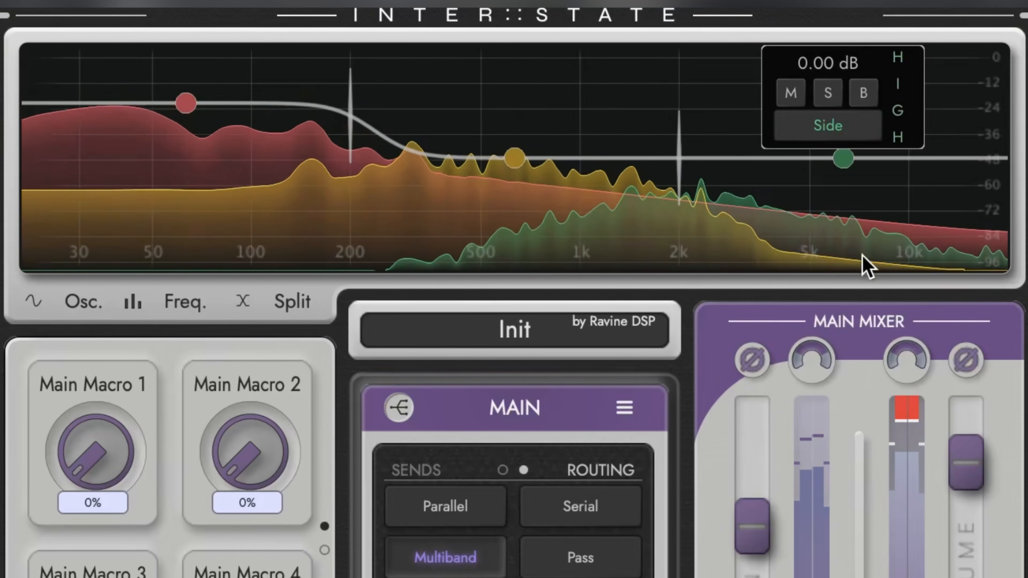
{"action": "left_click_drag", "start_coordinate": [845, 162], "coordinate": [844, 124]}
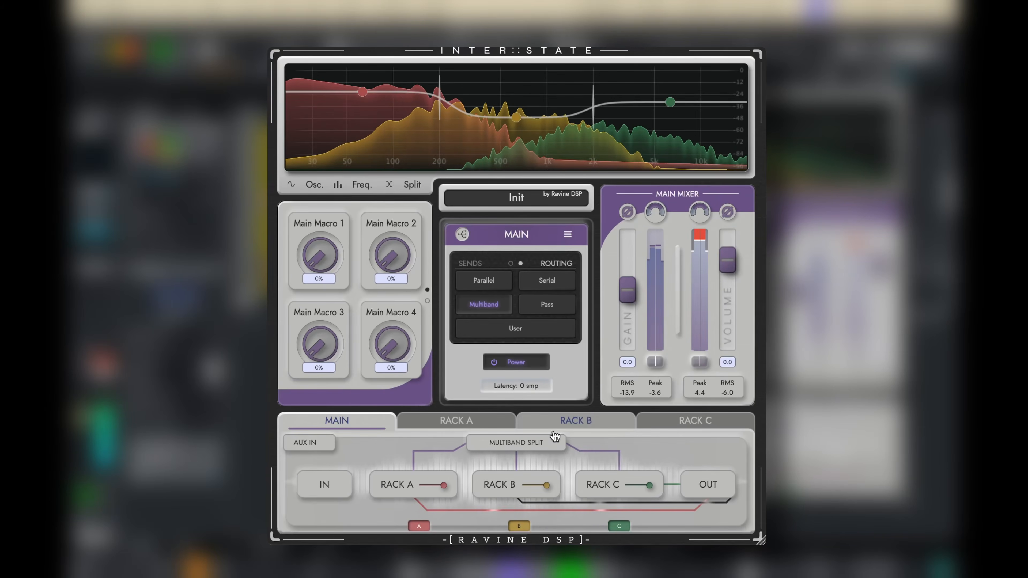
Load the VST3 version of Chorus JUN-6 into Rack B's slot B1 and move its window clear of the rack.
{"action": "left_click", "coordinate": [555, 421]}
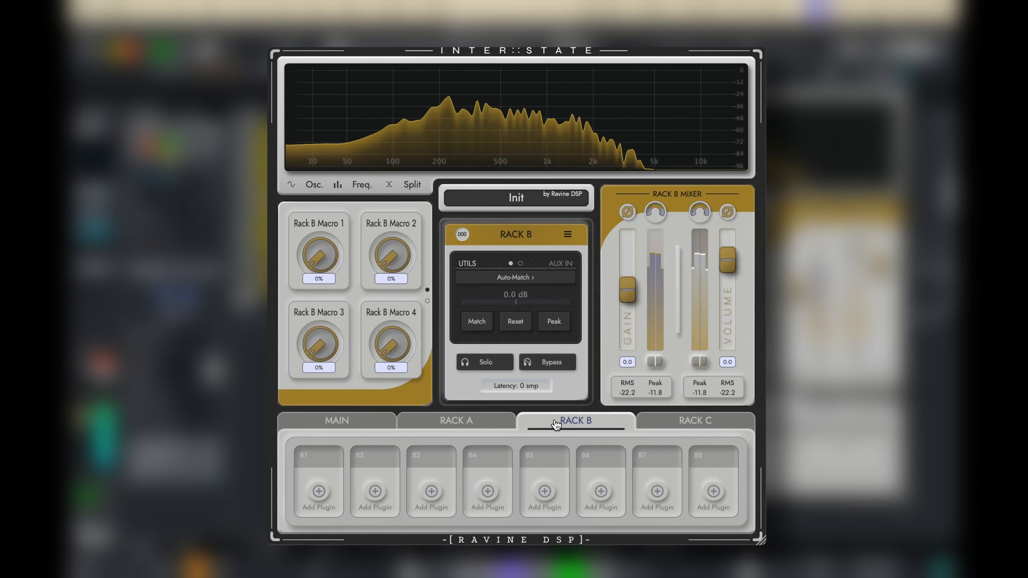
{"action": "left_click", "coordinate": [337, 487]}
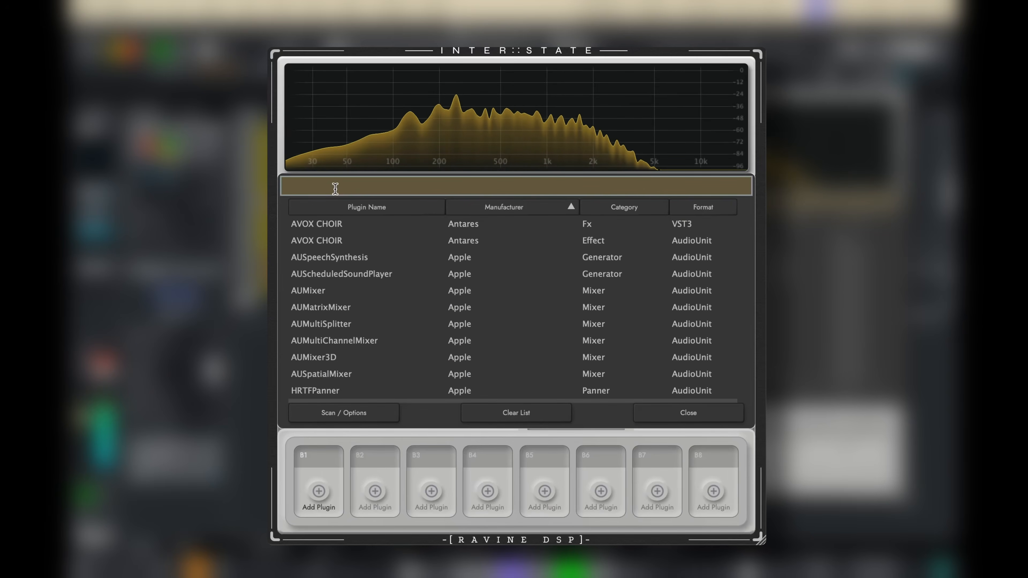
{"action": "type", "text": "jun"}
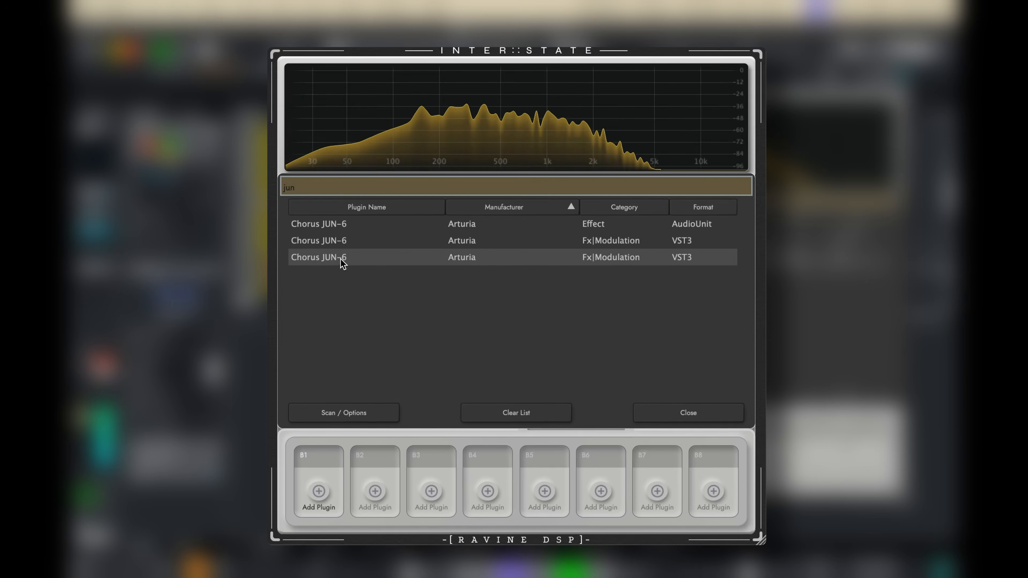
{"action": "double_click", "coordinate": [344, 257]}
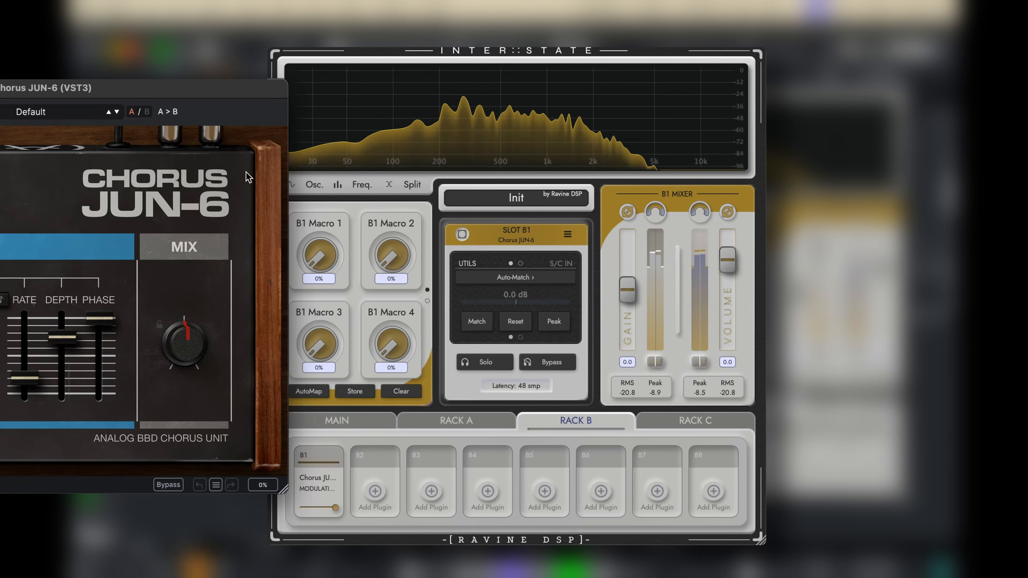
{"action": "left_click_drag", "start_coordinate": [227, 91], "coordinate": [199, 105]}
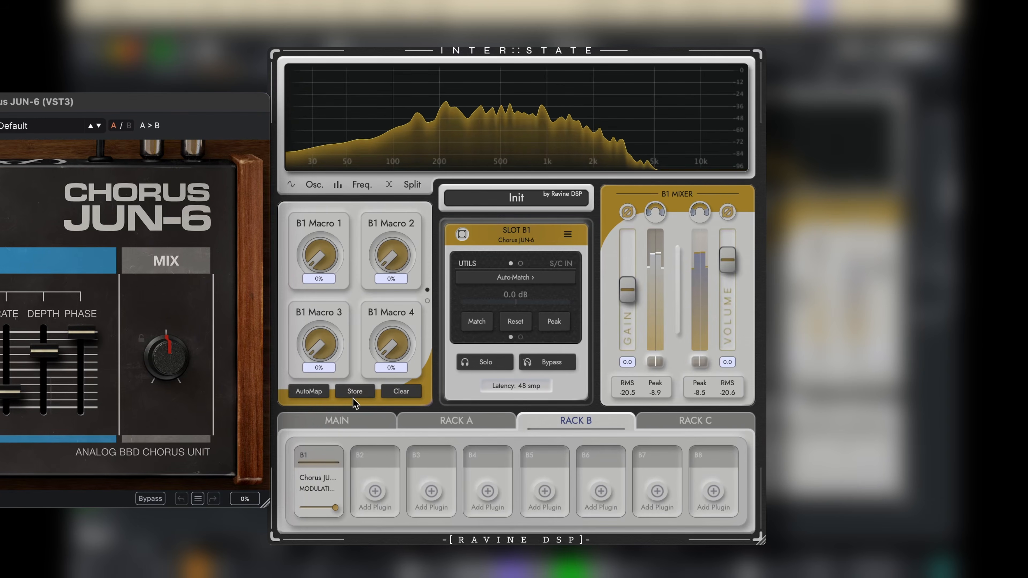
Set the main frequency analyser's display mode to M/S with the overlay view.
{"action": "left_click", "coordinate": [355, 421]}
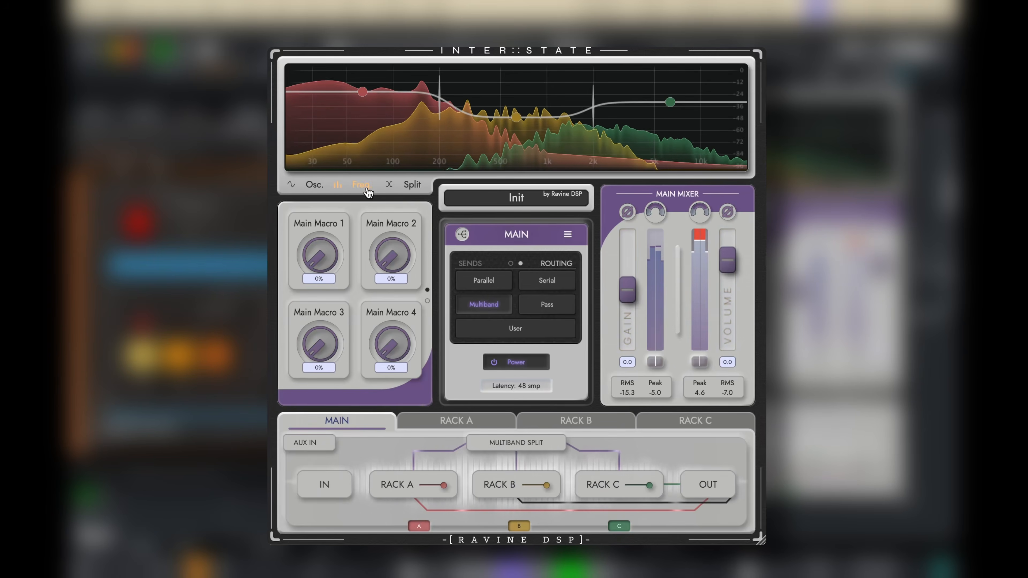
{"action": "left_click", "coordinate": [364, 186]}
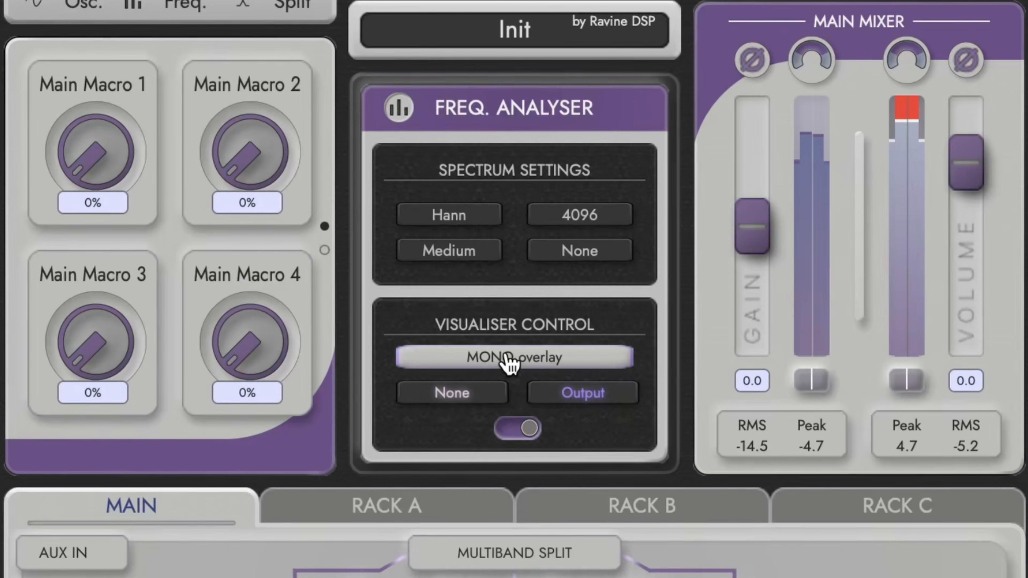
{"action": "left_click", "coordinate": [511, 363]}
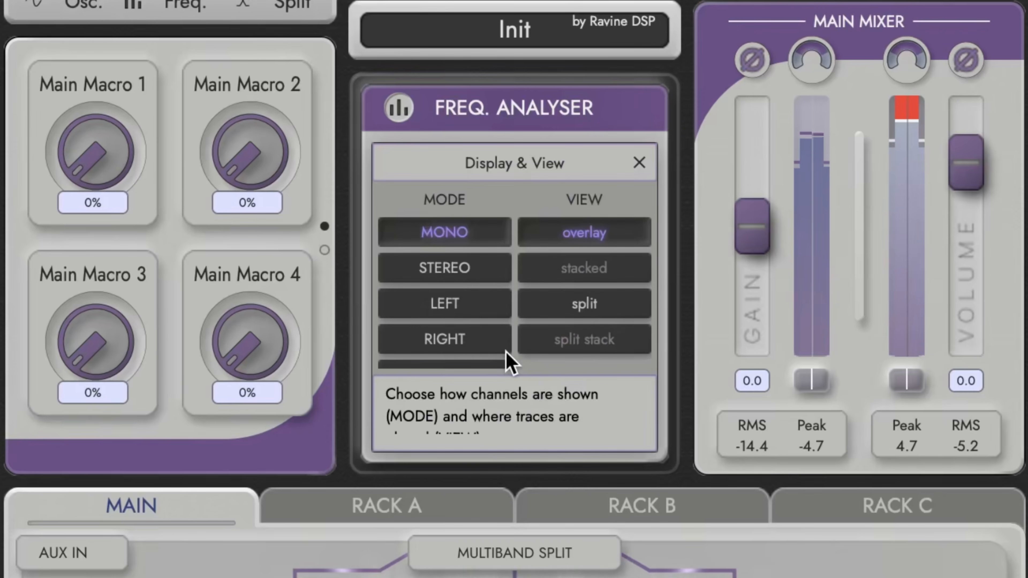
{"action": "scroll", "coordinate": [460, 336], "scroll_direction": "down", "scroll_amount": 1}
{"action": "left_click", "coordinate": [461, 348]}
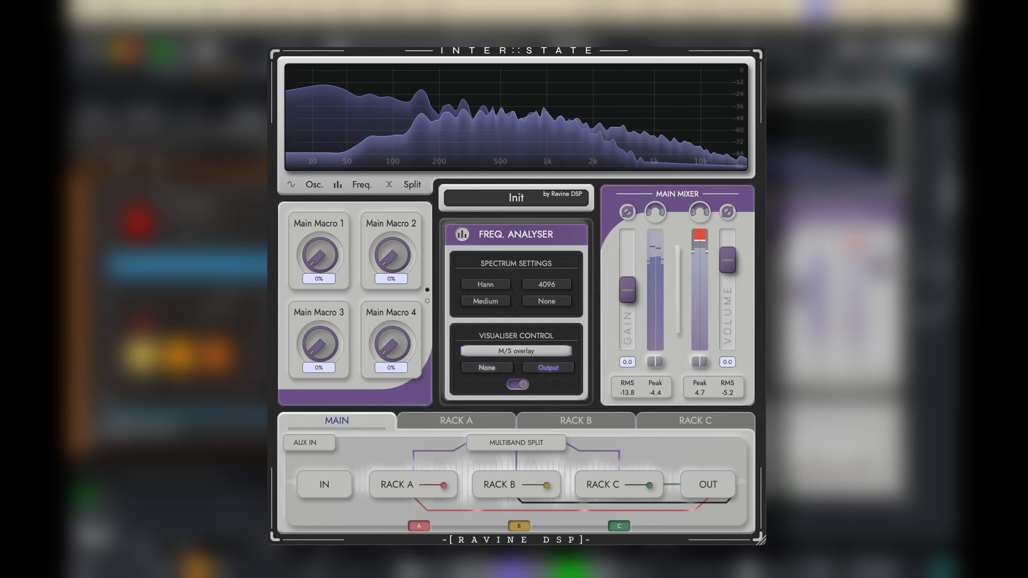
Adjust Rack B's Output Widen amount and return to the main frequency analyser.
{"action": "left_click", "coordinate": [583, 422]}
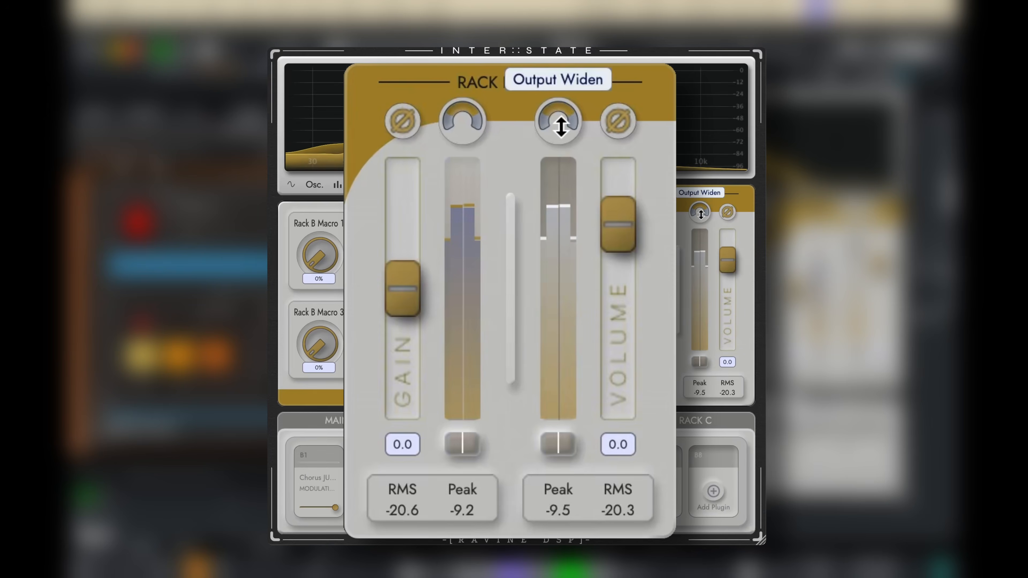
{"action": "left_click_drag", "start_coordinate": [560, 129], "coordinate": [567, 169]}
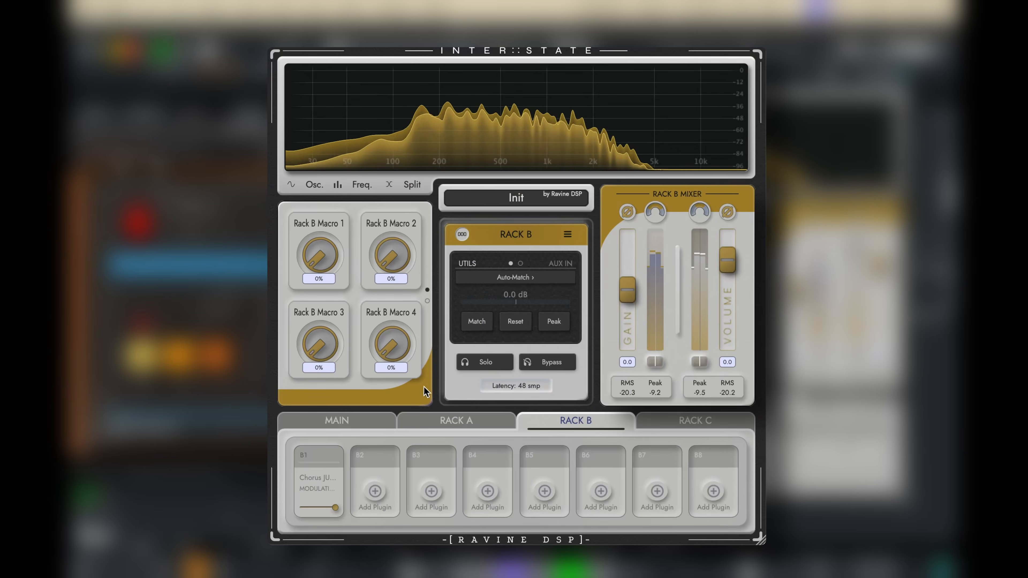
{"action": "left_click", "coordinate": [367, 426]}
{"action": "left_click", "coordinate": [359, 187]}
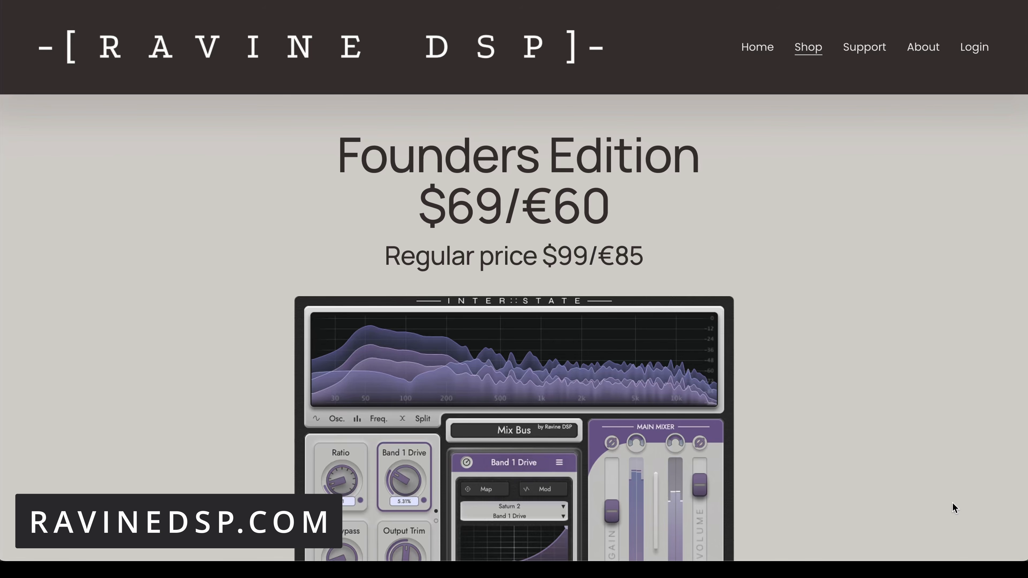
Review the Founders Edition shop page on the Ravine DSP website, from the pricing to the edition's description.
{"action": "scroll", "coordinate": [954, 508], "scroll_direction": "down", "scroll_amount": 7}
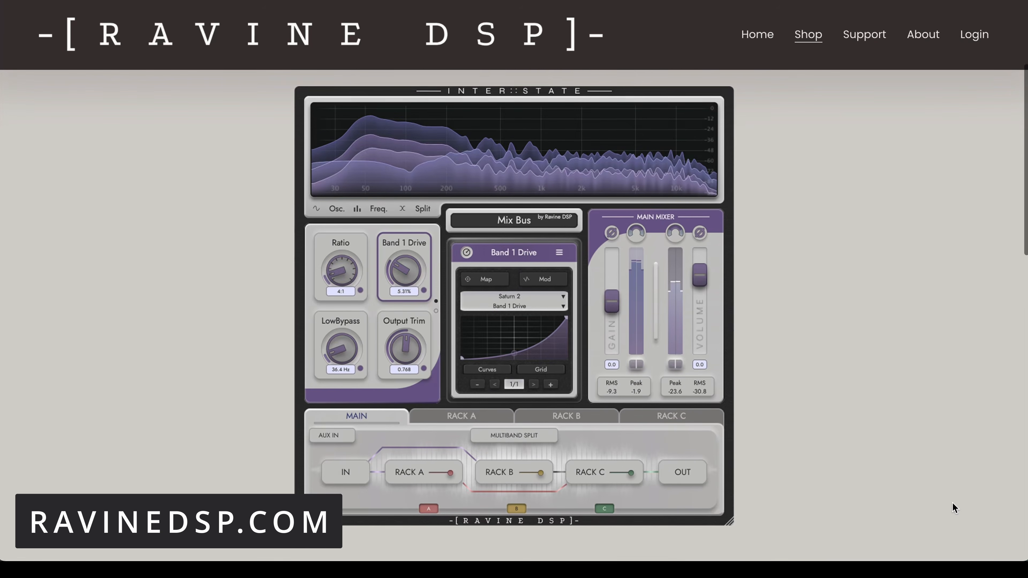
{"action": "scroll", "coordinate": [953, 508], "scroll_direction": "down", "scroll_amount": 7}
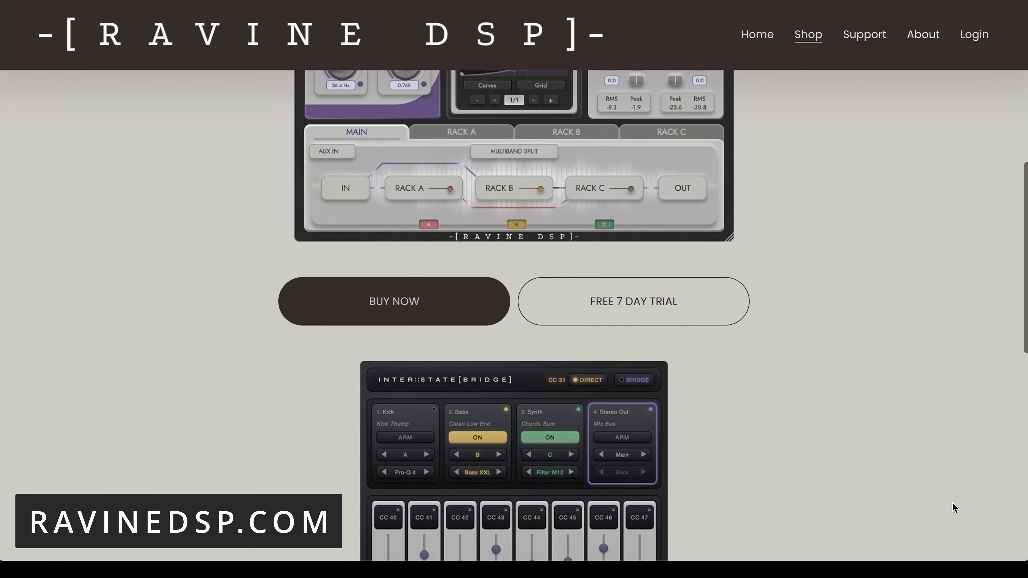
{"action": "scroll", "coordinate": [954, 508], "scroll_direction": "down", "scroll_amount": 7}
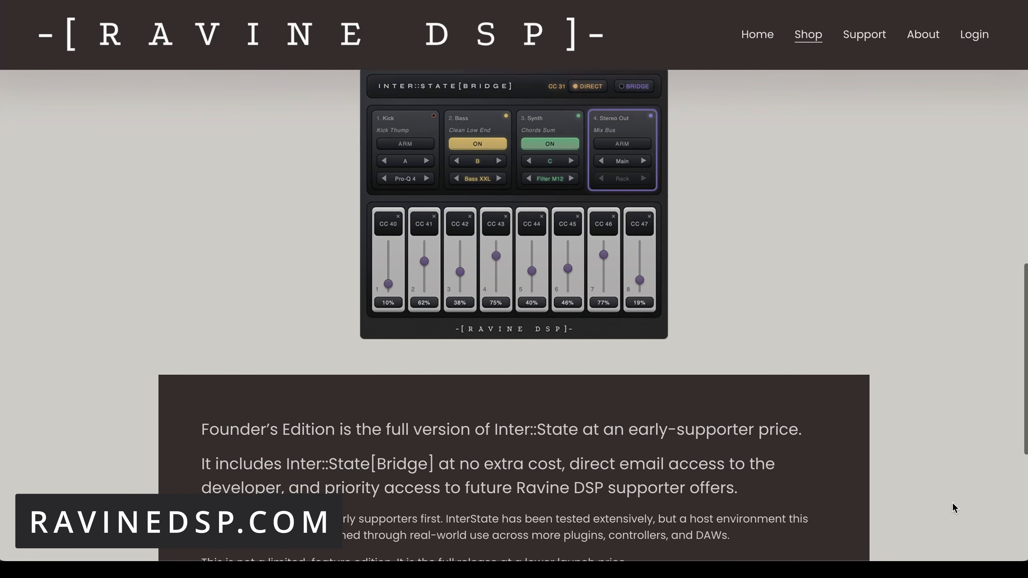
{"action": "scroll", "coordinate": [953, 508], "scroll_direction": "down", "scroll_amount": 1}
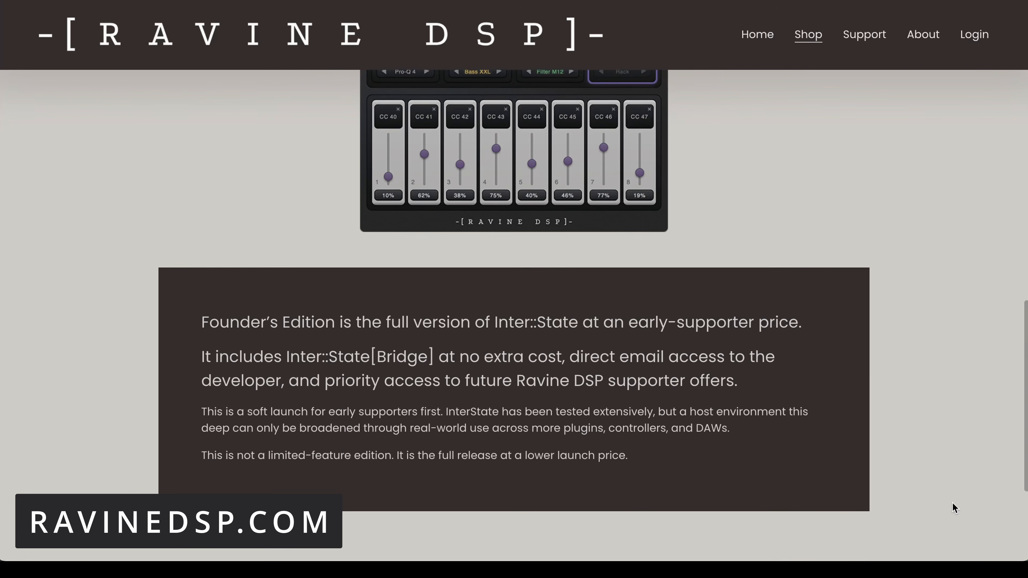